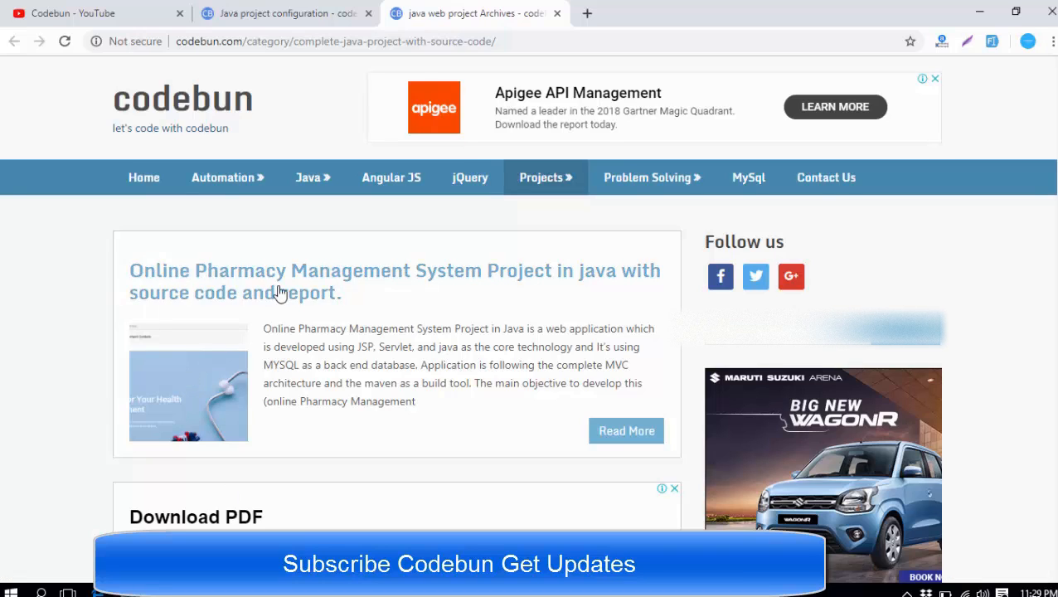
Review the Online Pharmacy Management System article, then return to the Java project configuration guide
{"action": "left_click", "coordinate": [622, 436]}
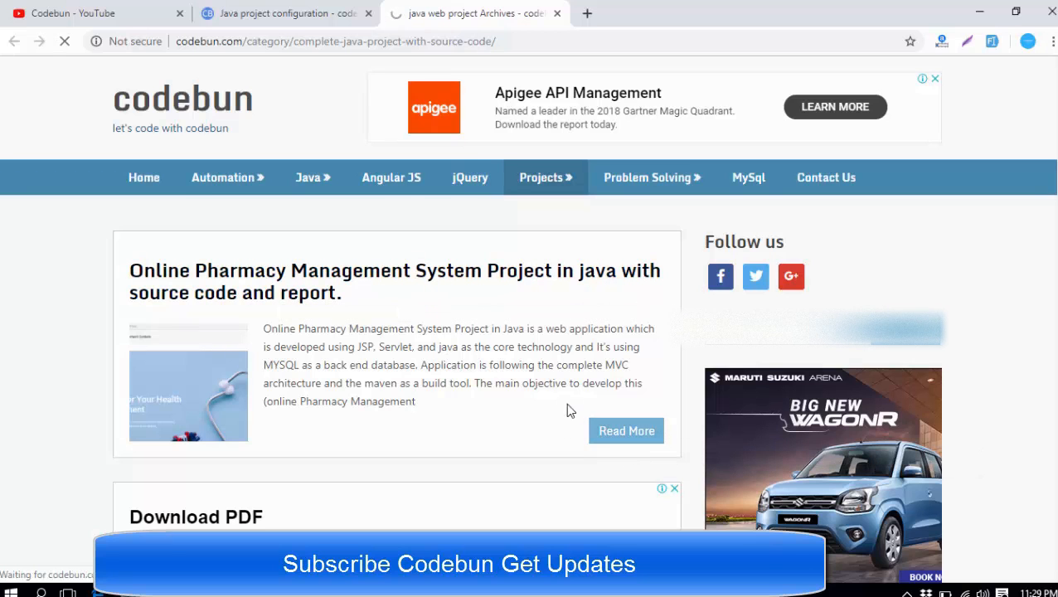
{"action": "scroll", "coordinate": [437, 349], "scroll_direction": "down", "scroll_amount": 5}
{"action": "left_click_drag", "start_coordinate": [249, 396], "coordinate": [166, 392]}
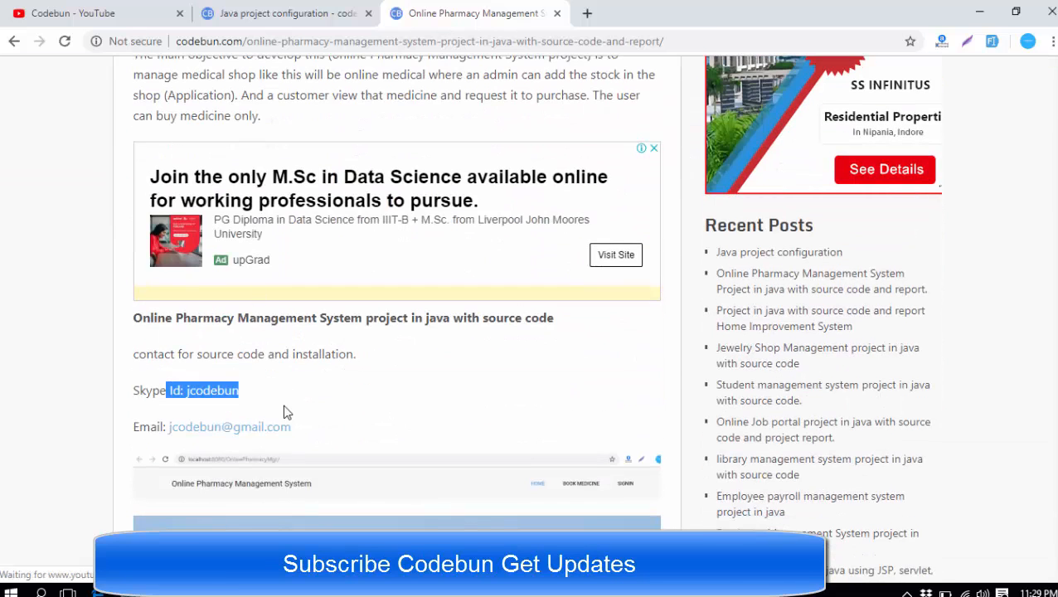
{"action": "left_click", "coordinate": [232, 410]}
{"action": "key", "text": "ctrl+a"}
{"action": "left_click", "coordinate": [112, 389]}
{"action": "scroll", "coordinate": [342, 410], "scroll_direction": "down", "scroll_amount": 6}
{"action": "scroll", "coordinate": [343, 409], "scroll_direction": "down", "scroll_amount": 2}
{"action": "scroll", "coordinate": [343, 409], "scroll_direction": "down", "scroll_amount": 5}
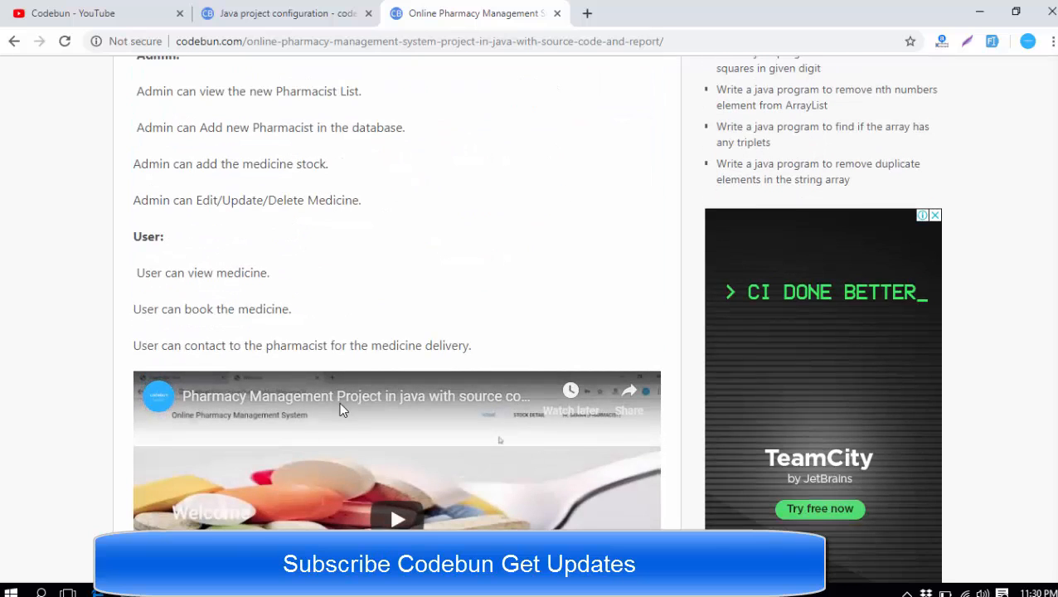
{"action": "scroll", "coordinate": [342, 410], "scroll_direction": "down", "scroll_amount": 2}
{"action": "scroll", "coordinate": [342, 409], "scroll_direction": "down", "scroll_amount": 1}
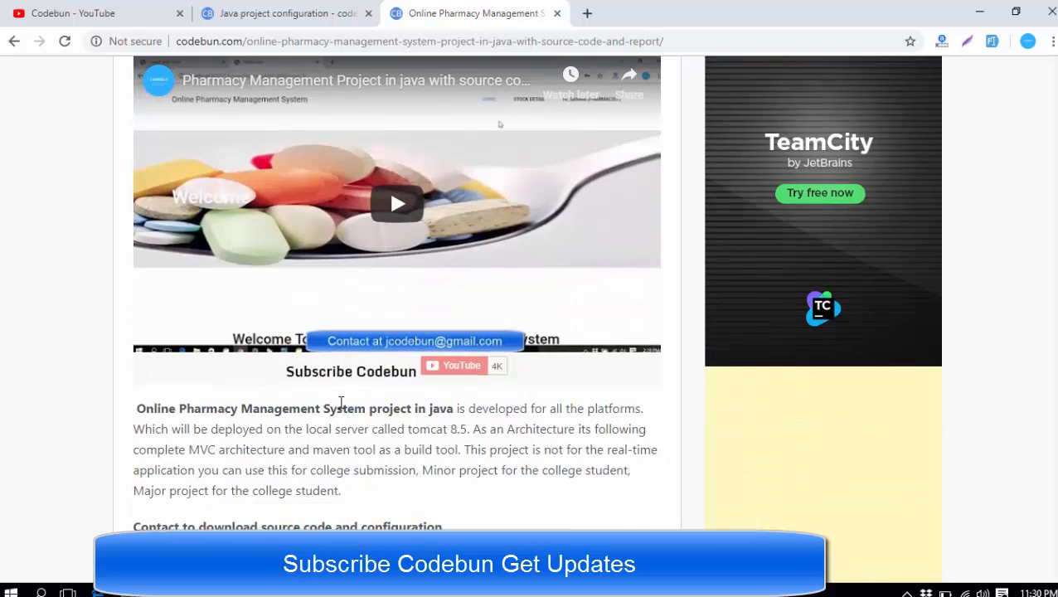
{"action": "left_click", "coordinate": [271, 14]}
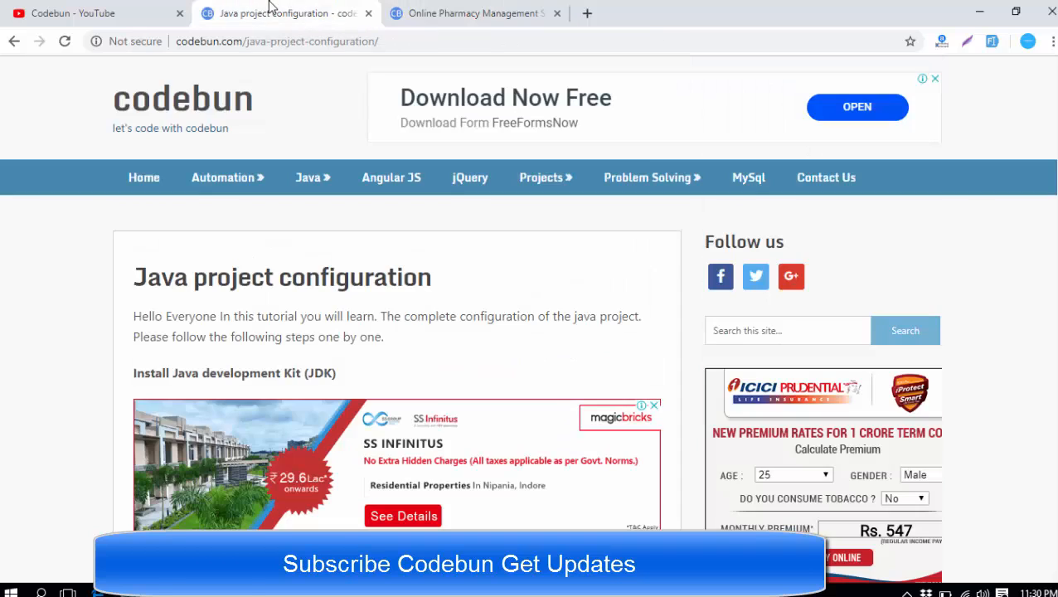
{"action": "left_click", "coordinate": [388, 41]}
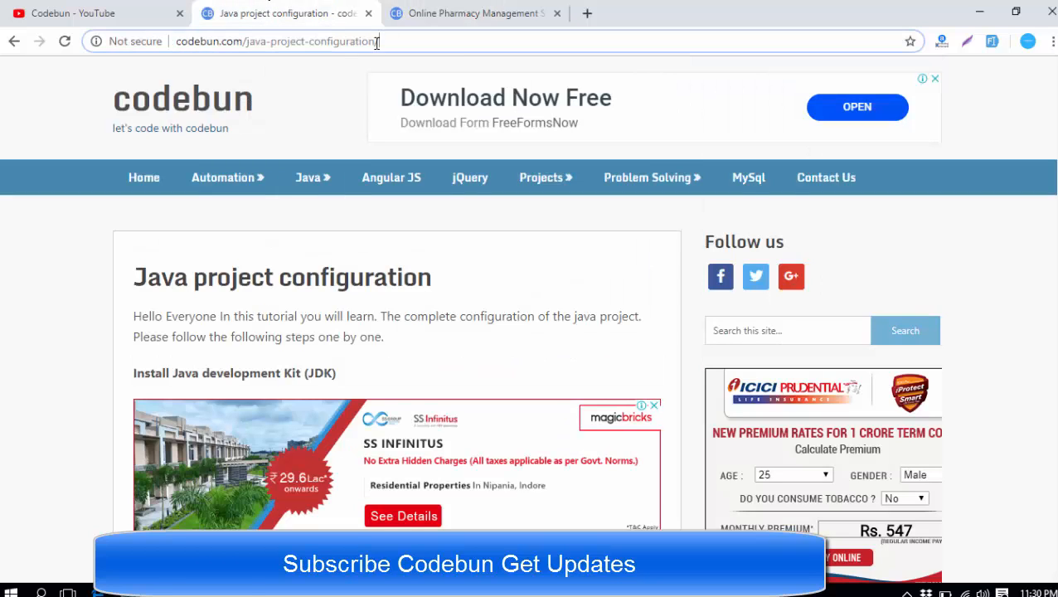
{"action": "left_click_drag", "start_coordinate": [391, 42], "coordinate": [170, 43]}
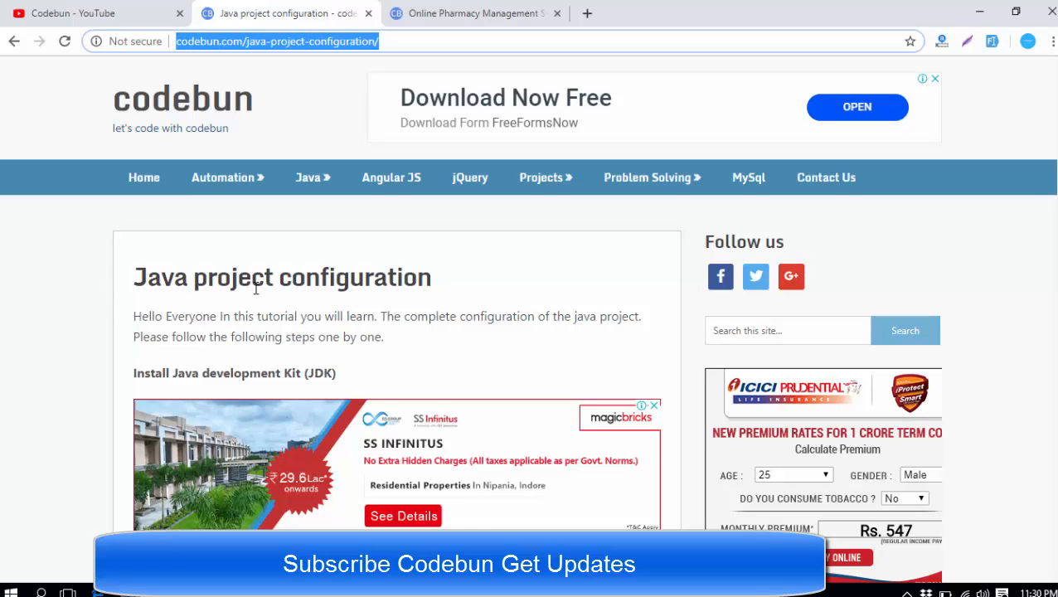
{"action": "scroll", "coordinate": [377, 296], "scroll_direction": "down", "scroll_amount": 1}
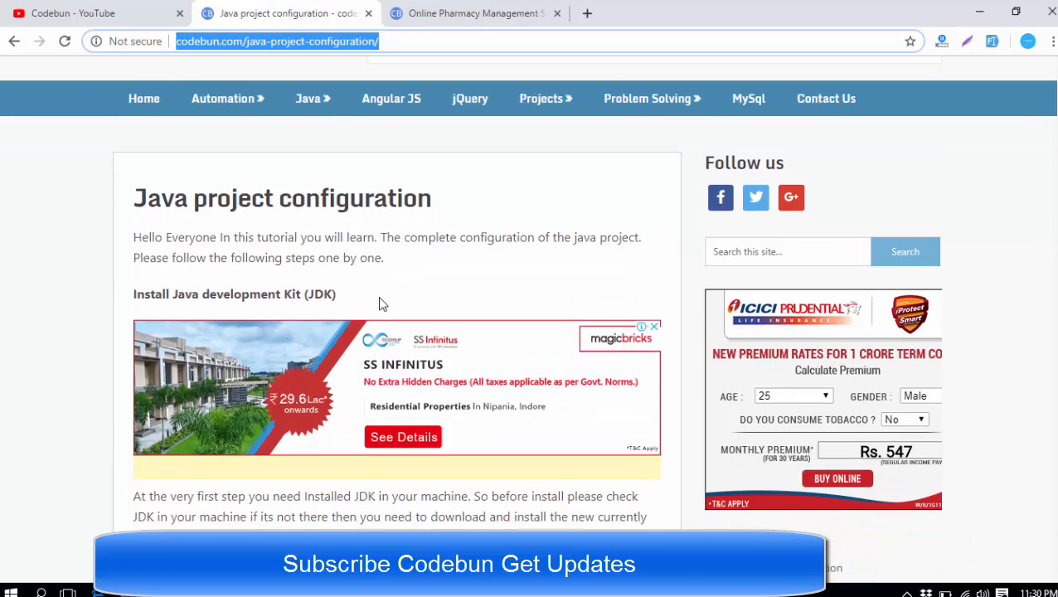
{"action": "scroll", "coordinate": [382, 302], "scroll_direction": "down", "scroll_amount": 5}
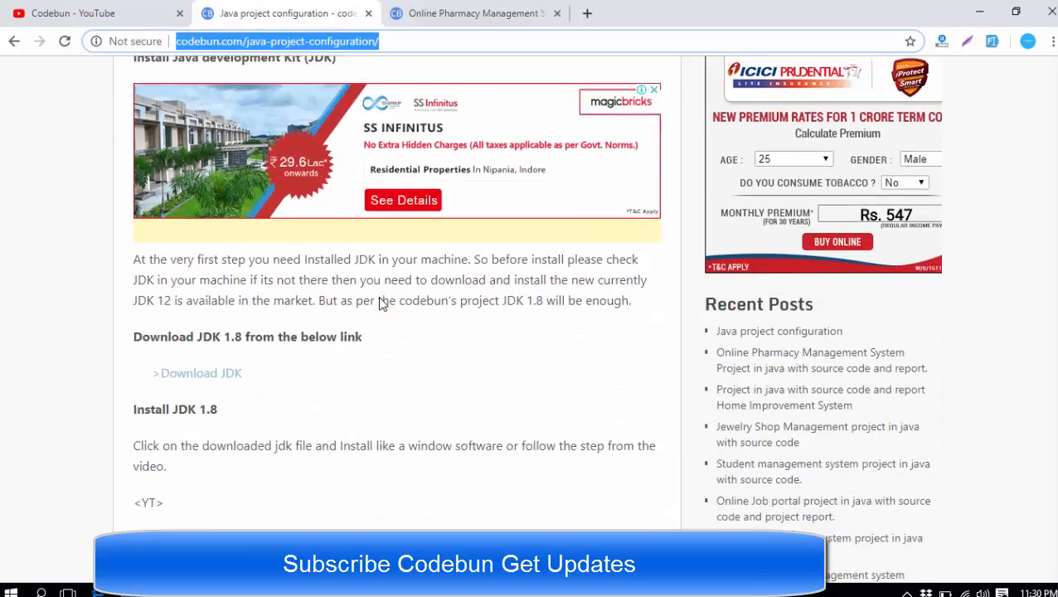
{"action": "scroll", "coordinate": [381, 303], "scroll_direction": "down", "scroll_amount": 5}
{"action": "scroll", "coordinate": [381, 303], "scroll_direction": "down", "scroll_amount": 5}
{"action": "scroll", "coordinate": [381, 302], "scroll_direction": "down", "scroll_amount": 5}
{"action": "scroll", "coordinate": [378, 296], "scroll_direction": "down", "scroll_amount": 5}
{"action": "scroll", "coordinate": [378, 296], "scroll_direction": "down", "scroll_amount": 5}
{"action": "scroll", "coordinate": [378, 296], "scroll_direction": "down", "scroll_amount": 5}
{"action": "scroll", "coordinate": [378, 296], "scroll_direction": "down", "scroll_amount": 5}
{"action": "scroll", "coordinate": [381, 297], "scroll_direction": "down", "scroll_amount": 5}
{"action": "scroll", "coordinate": [381, 297], "scroll_direction": "down", "scroll_amount": 2}
{"action": "scroll", "coordinate": [382, 296], "scroll_direction": "down", "scroll_amount": 3}
{"action": "scroll", "coordinate": [381, 297], "scroll_direction": "up", "scroll_amount": 10}
{"action": "scroll", "coordinate": [381, 297], "scroll_direction": "down", "scroll_amount": 2}
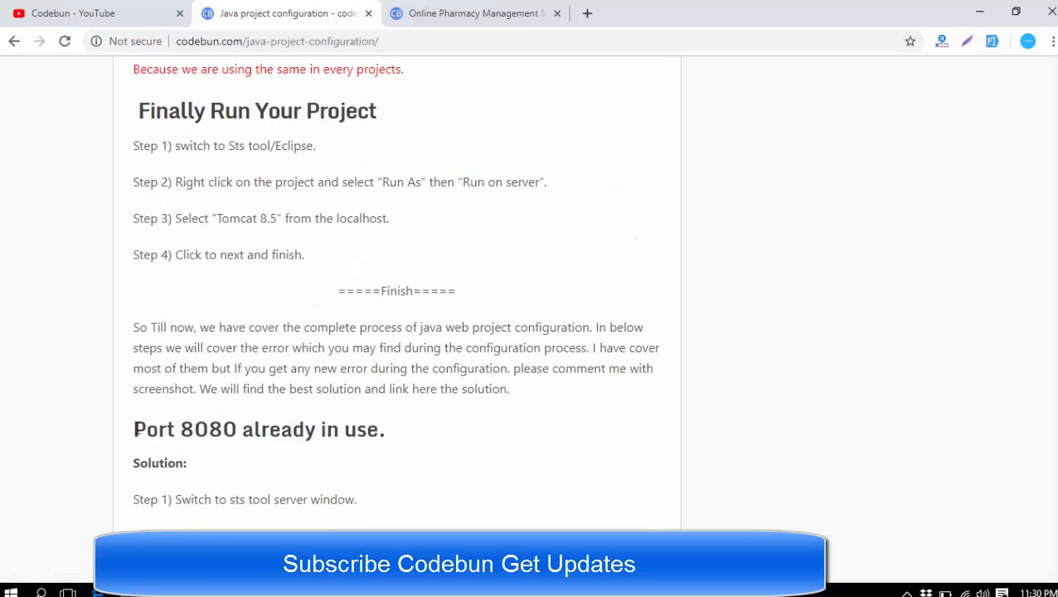
{"action": "left_click_drag", "start_coordinate": [133, 429], "coordinate": [378, 430]}
{"action": "left_click", "coordinate": [413, 439]}
{"action": "scroll", "coordinate": [407, 435], "scroll_direction": "down", "scroll_amount": 1}
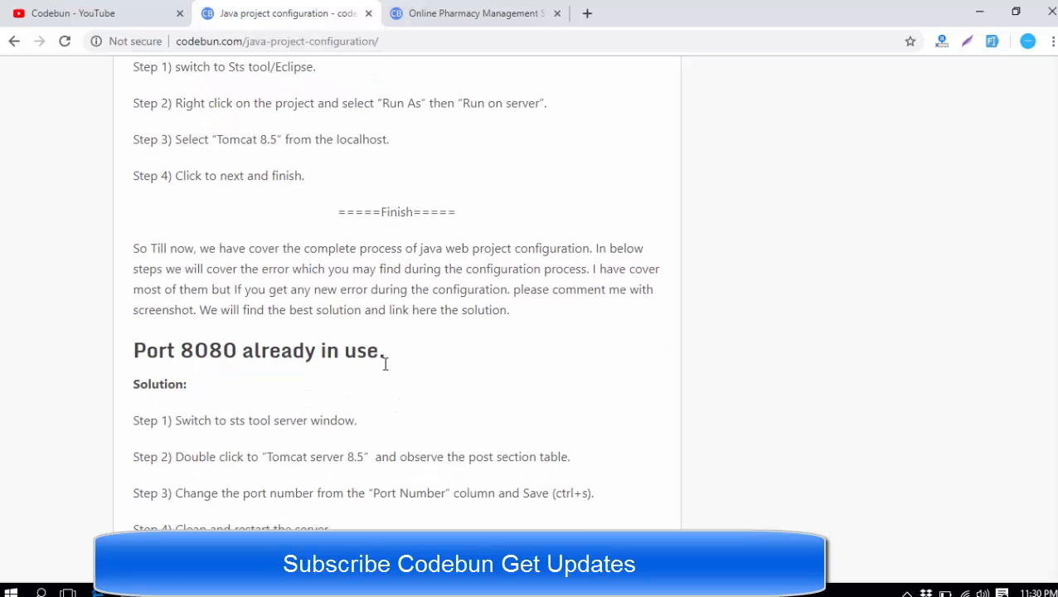
{"action": "left_click_drag", "start_coordinate": [383, 362], "coordinate": [133, 290]}
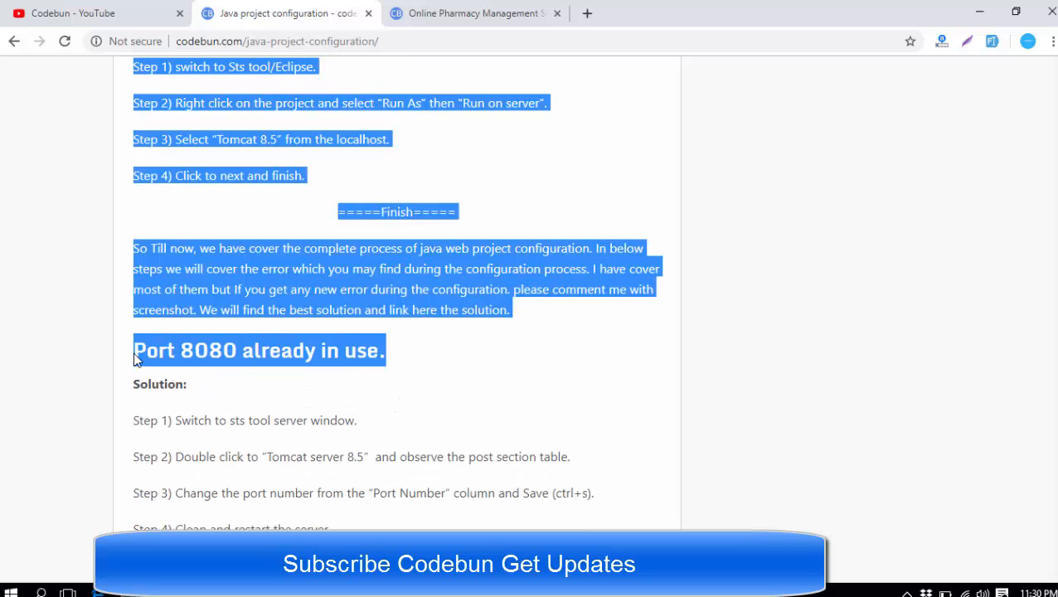
{"action": "left_click", "coordinate": [171, 350]}
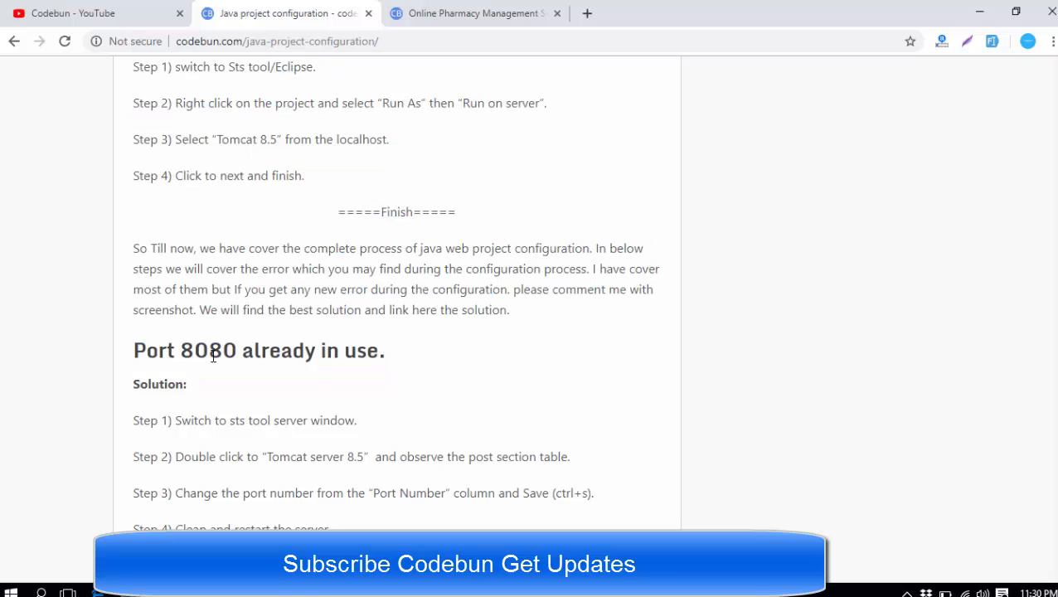
{"action": "scroll", "coordinate": [240, 370], "scroll_direction": "down", "scroll_amount": 1}
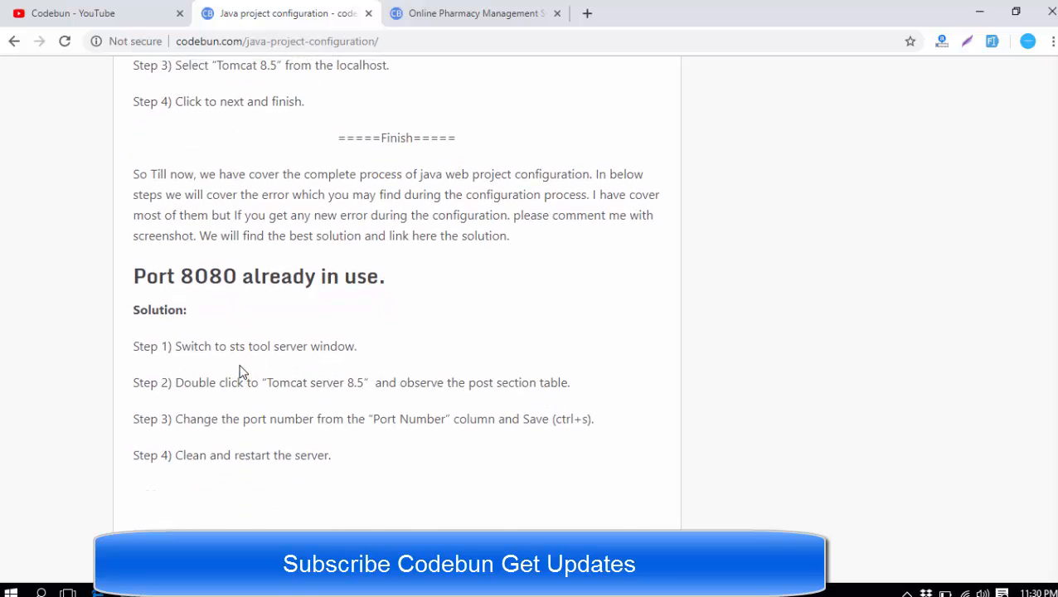
{"action": "scroll", "coordinate": [240, 370], "scroll_direction": "up", "scroll_amount": 3}
{"action": "scroll", "coordinate": [240, 371], "scroll_direction": "up", "scroll_amount": 4}
{"action": "scroll", "coordinate": [240, 370], "scroll_direction": "up", "scroll_amount": 4}
{"action": "scroll", "coordinate": [240, 370], "scroll_direction": "up", "scroll_amount": 5}
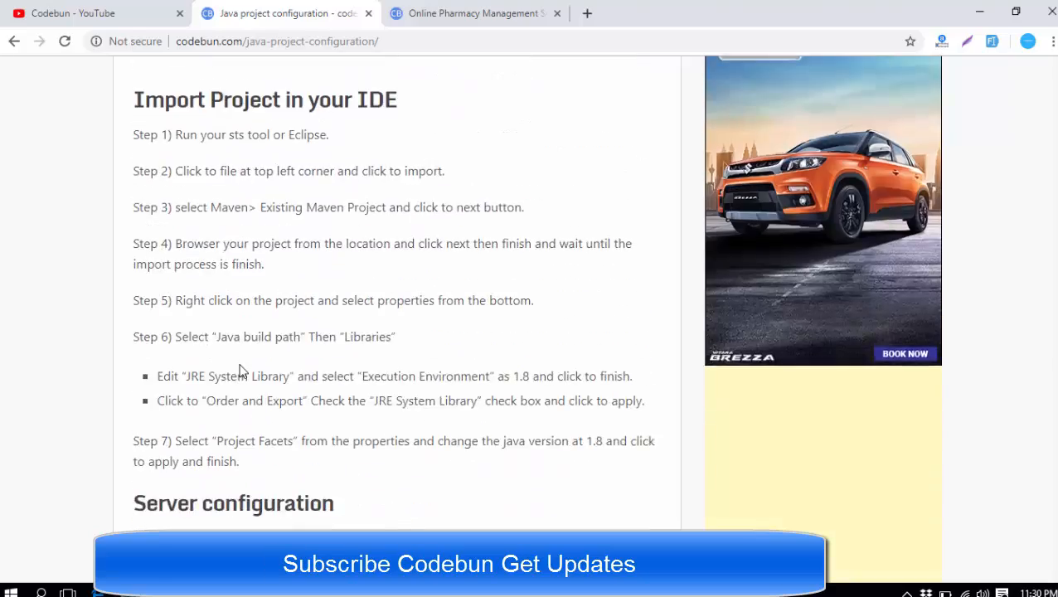
{"action": "scroll", "coordinate": [241, 370], "scroll_direction": "up", "scroll_amount": 5}
{"action": "scroll", "coordinate": [241, 371], "scroll_direction": "up", "scroll_amount": 5}
{"action": "scroll", "coordinate": [241, 371], "scroll_direction": "up", "scroll_amount": 5}
{"action": "scroll", "coordinate": [241, 371], "scroll_direction": "up", "scroll_amount": 5}
{"action": "scroll", "coordinate": [240, 371], "scroll_direction": "up", "scroll_amount": 4}
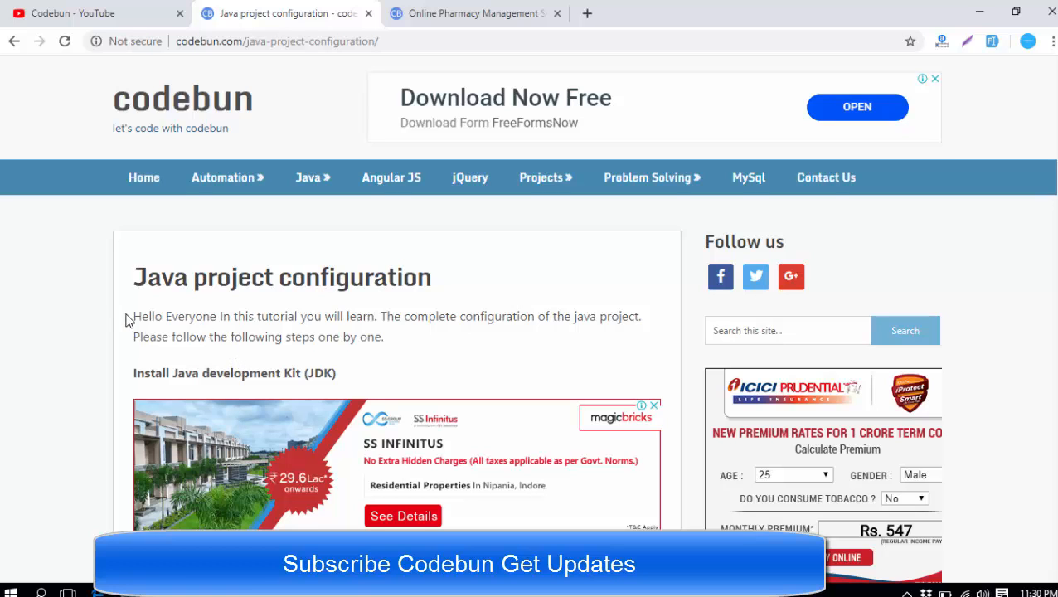
{"action": "scroll", "coordinate": [323, 340], "scroll_direction": "down", "scroll_amount": 3}
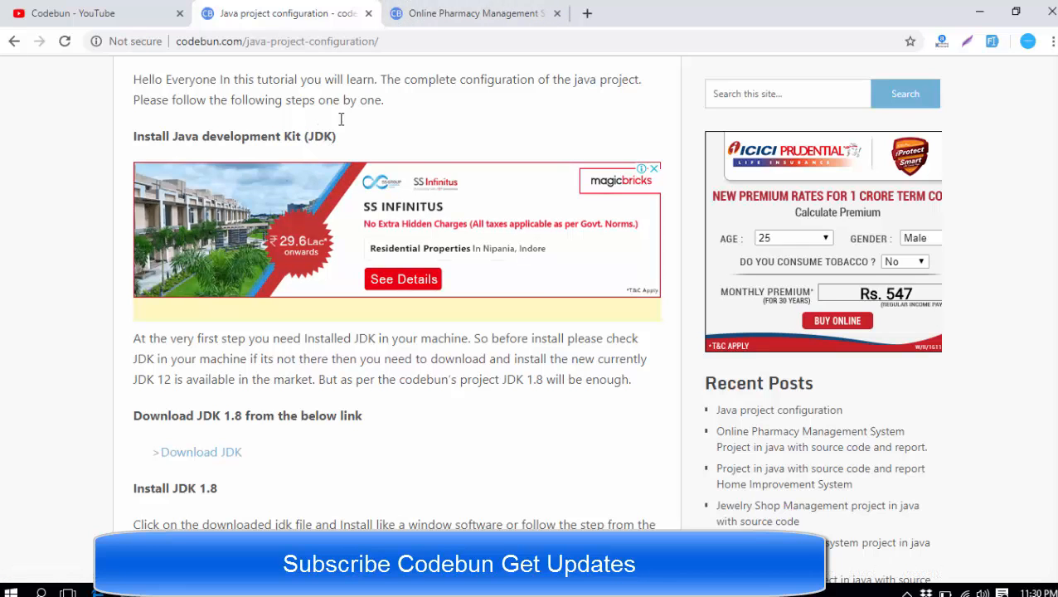
{"action": "scroll", "coordinate": [193, 334], "scroll_direction": "down", "scroll_amount": 1}
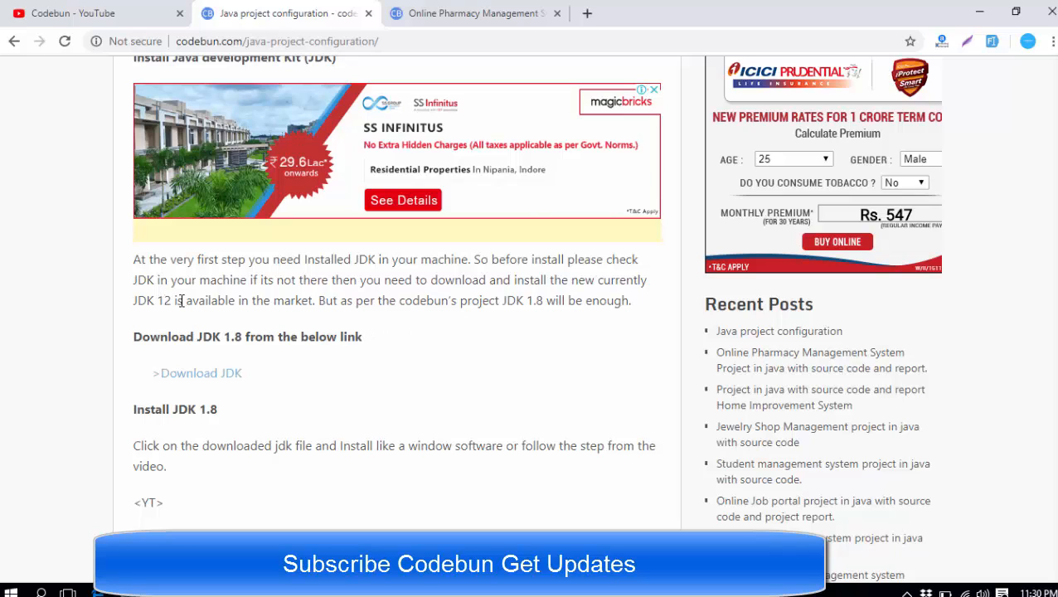
Locate the JDK 1.8 mention and bring up link options on the Download JDK link
{"action": "left_click_drag", "start_coordinate": [134, 302], "coordinate": [182, 306]}
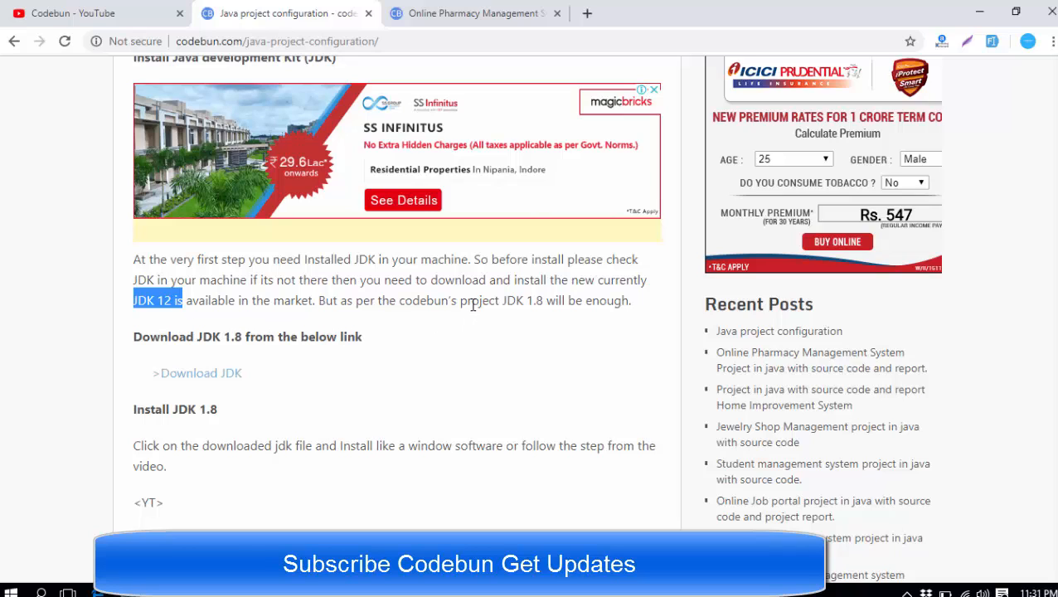
{"action": "left_click_drag", "start_coordinate": [471, 302], "coordinate": [547, 300]}
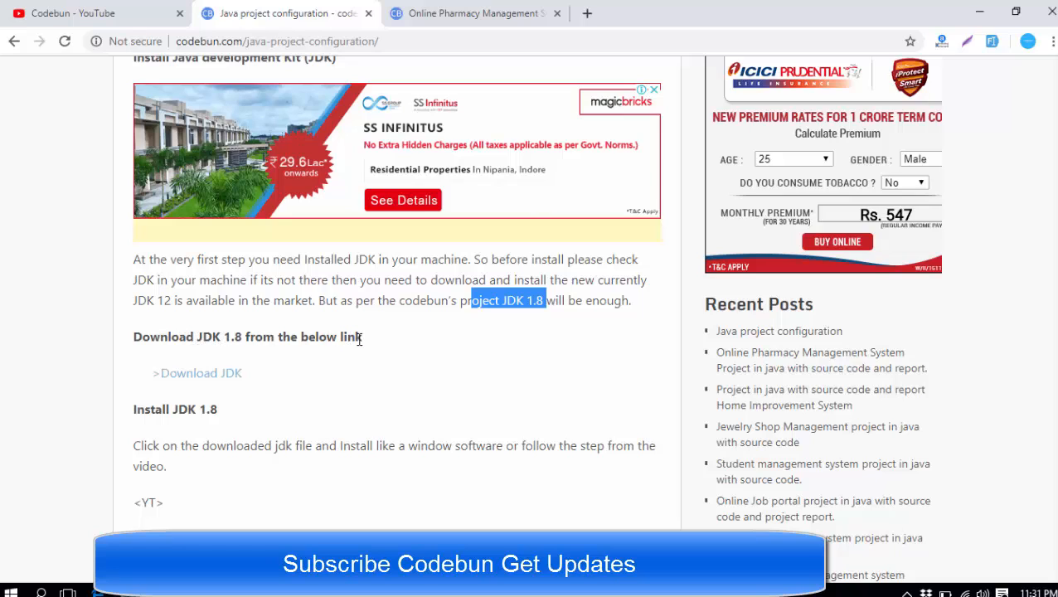
{"action": "right_click", "coordinate": [185, 377]}
Start downloading jdk-8u211-windows-x64.rar from Google Drive past the virus-scan warning
{"action": "left_click", "coordinate": [232, 386]}
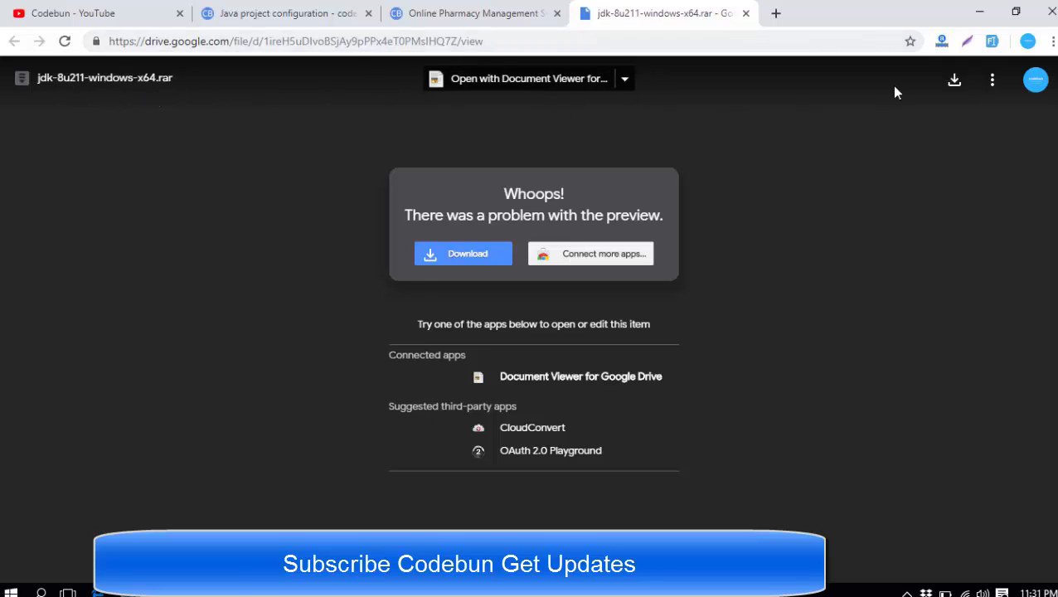
{"action": "left_click", "coordinate": [952, 81]}
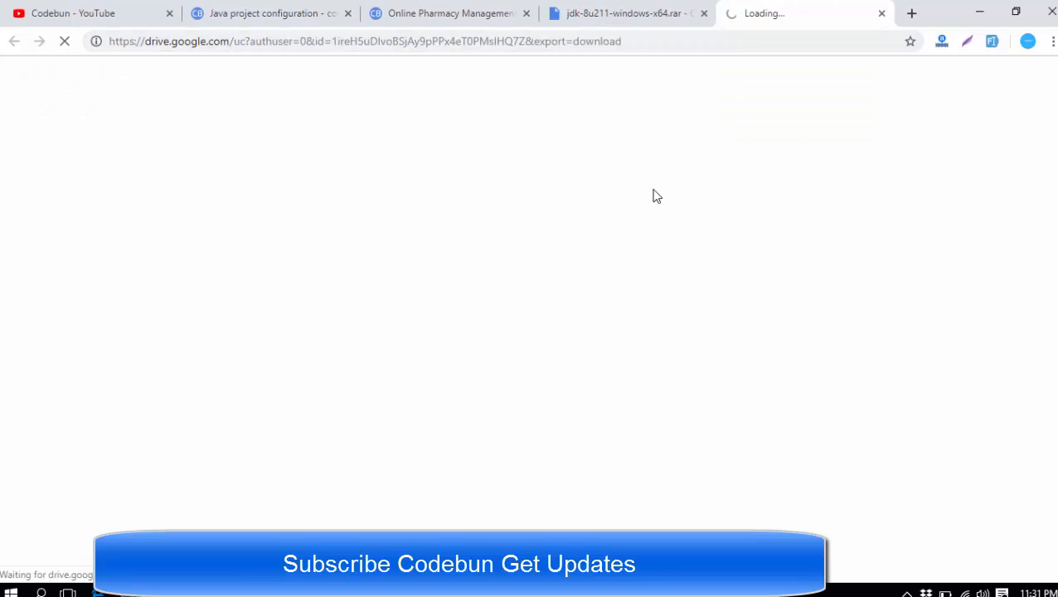
{"action": "left_click", "coordinate": [406, 213]}
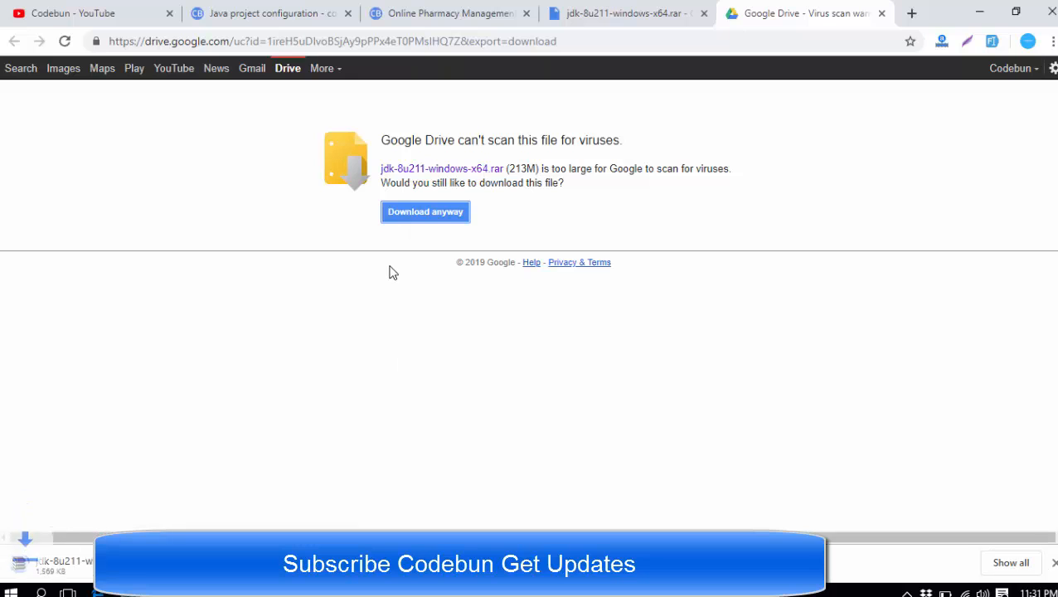
Pause the JDK download in Chrome's downloads list and close that list
{"action": "left_click", "coordinate": [1010, 562]}
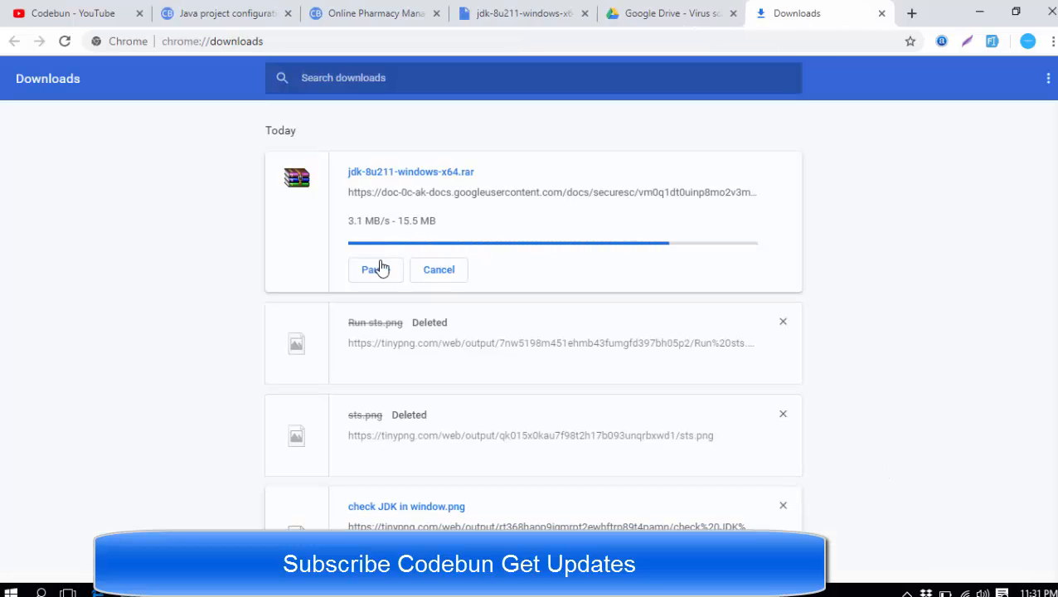
{"action": "left_click", "coordinate": [376, 269]}
{"action": "left_click", "coordinate": [882, 13]}
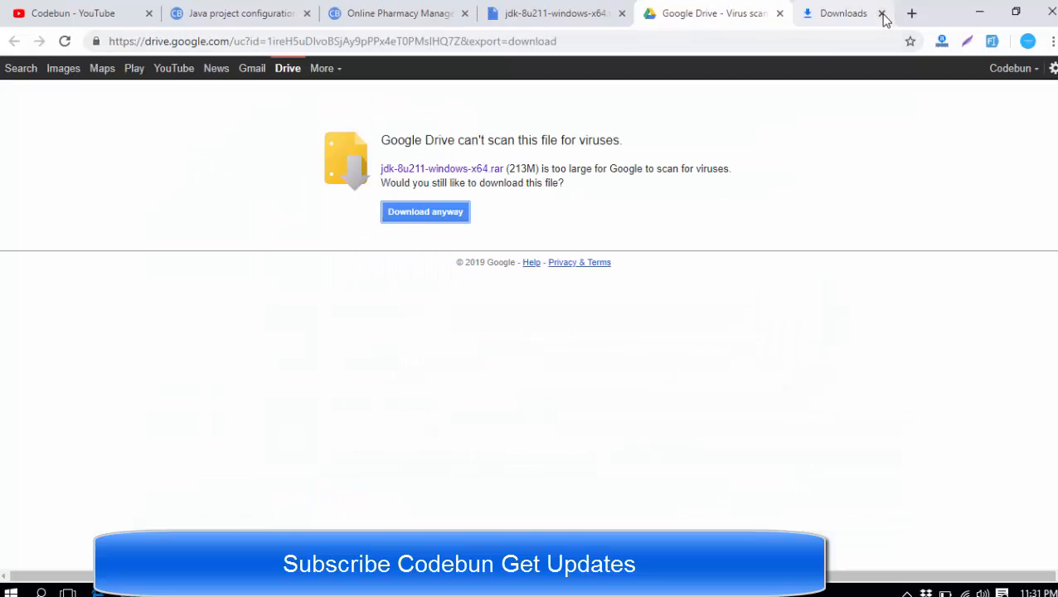
Browse in File Explorer to the java folder on drive H: with the JDK and NetBeans installers
{"action": "key", "text": "super+e"}
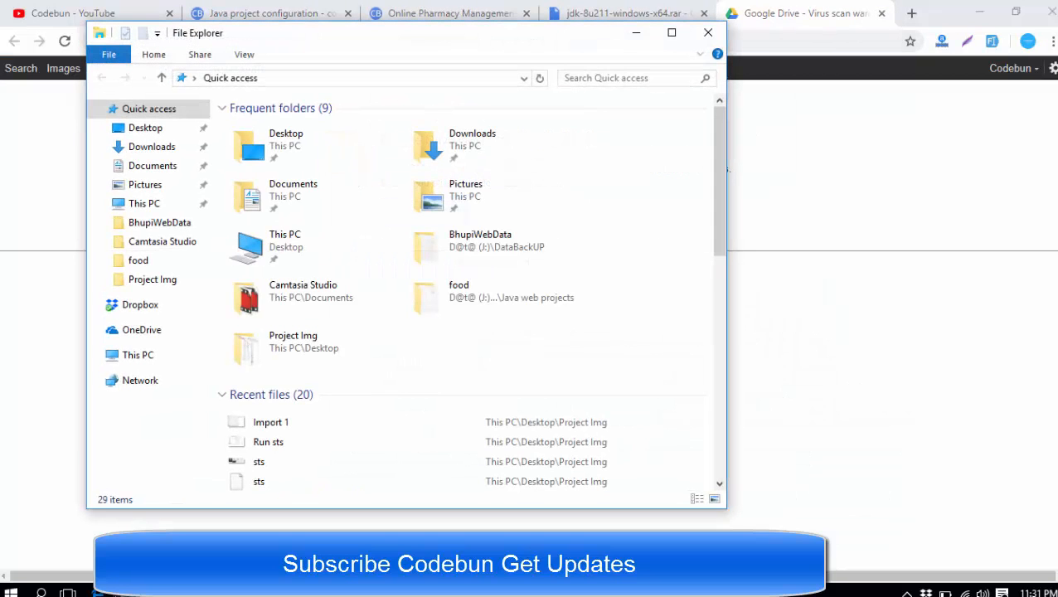
{"action": "left_click", "coordinate": [138, 355]}
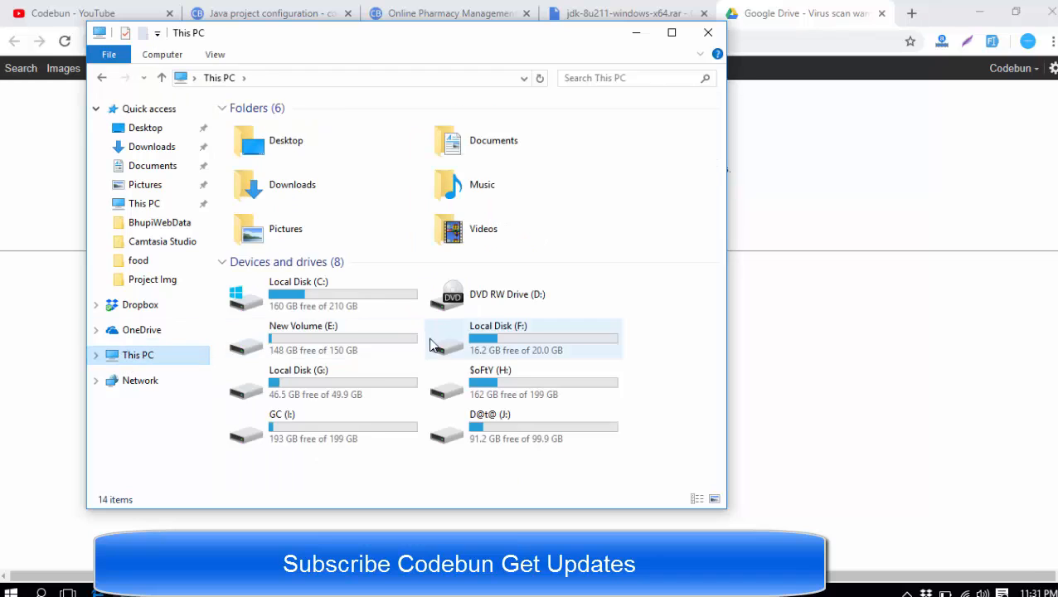
{"action": "double_click", "coordinate": [464, 381]}
{"action": "left_click", "coordinate": [343, 274]}
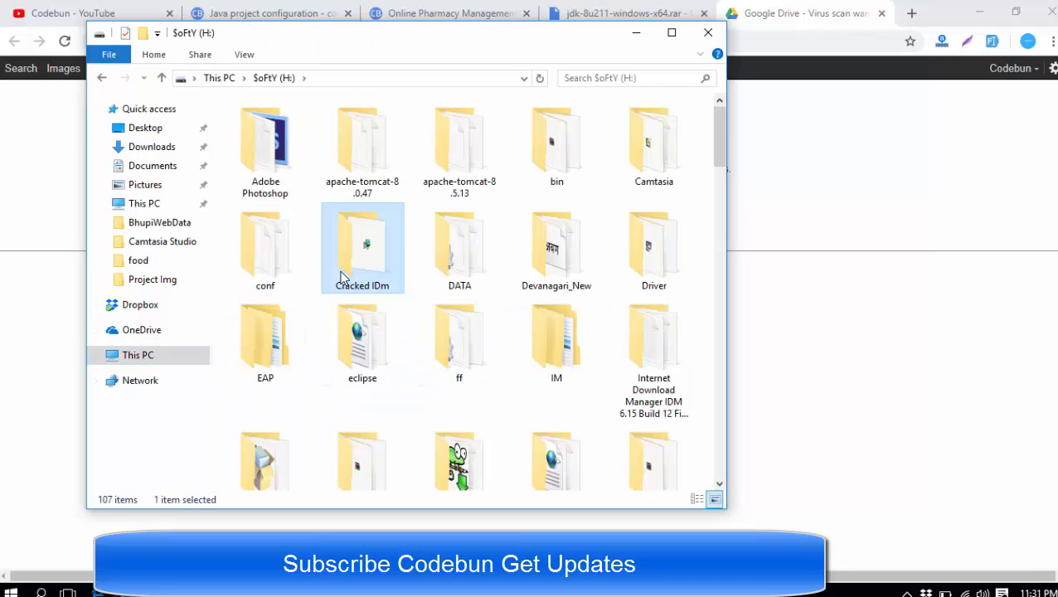
{"action": "scroll", "coordinate": [343, 274], "scroll_direction": "down", "scroll_amount": 5}
{"action": "type", "text": "java f"}
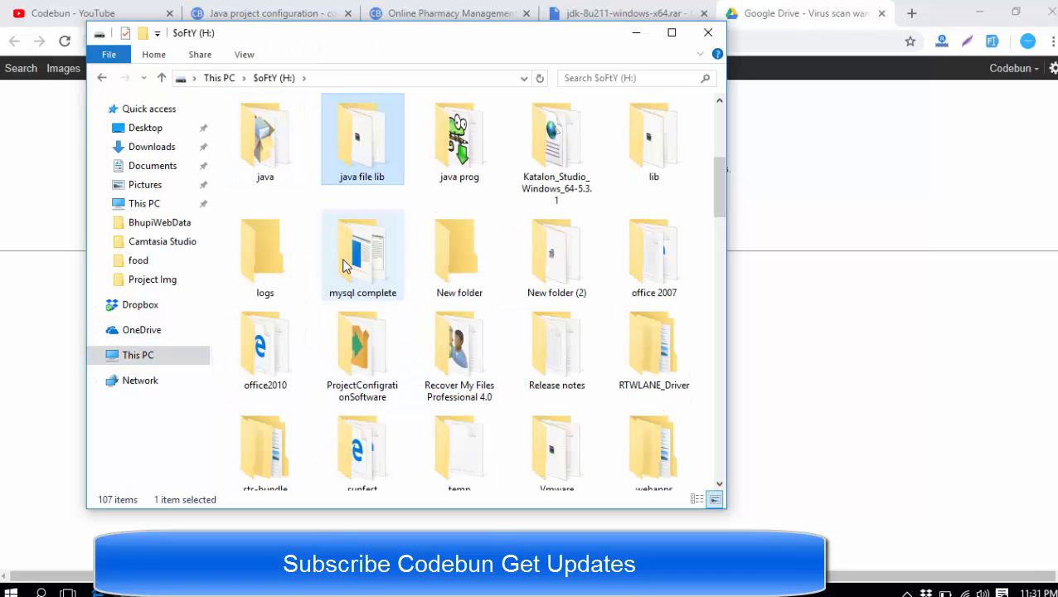
{"action": "double_click", "coordinate": [278, 165]}
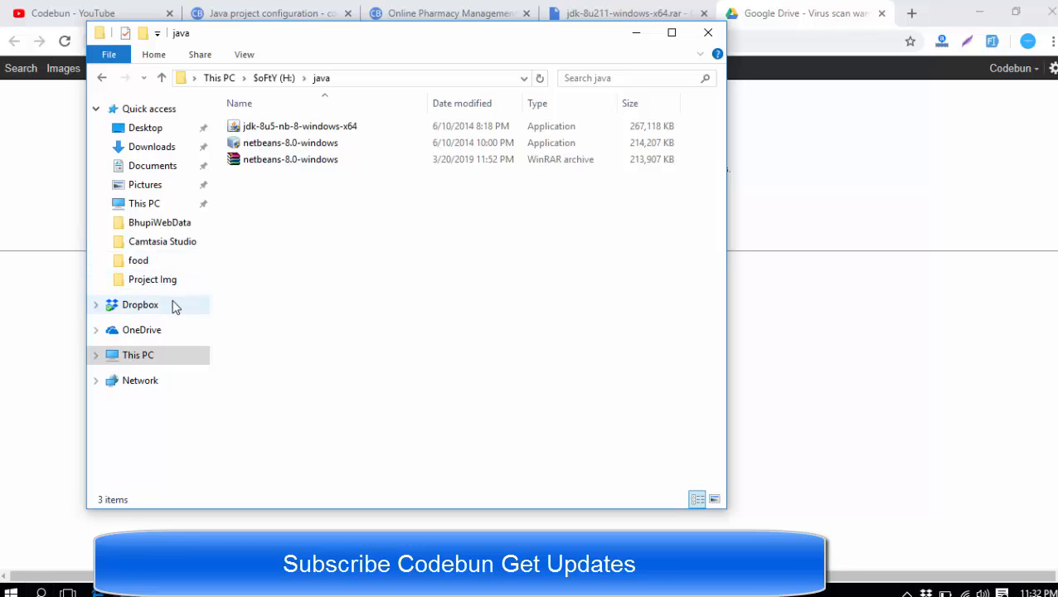
Navigate to C:\Program Files\Java and show its full path in the address bar
{"action": "left_click", "coordinate": [144, 204]}
{"action": "double_click", "coordinate": [299, 291]}
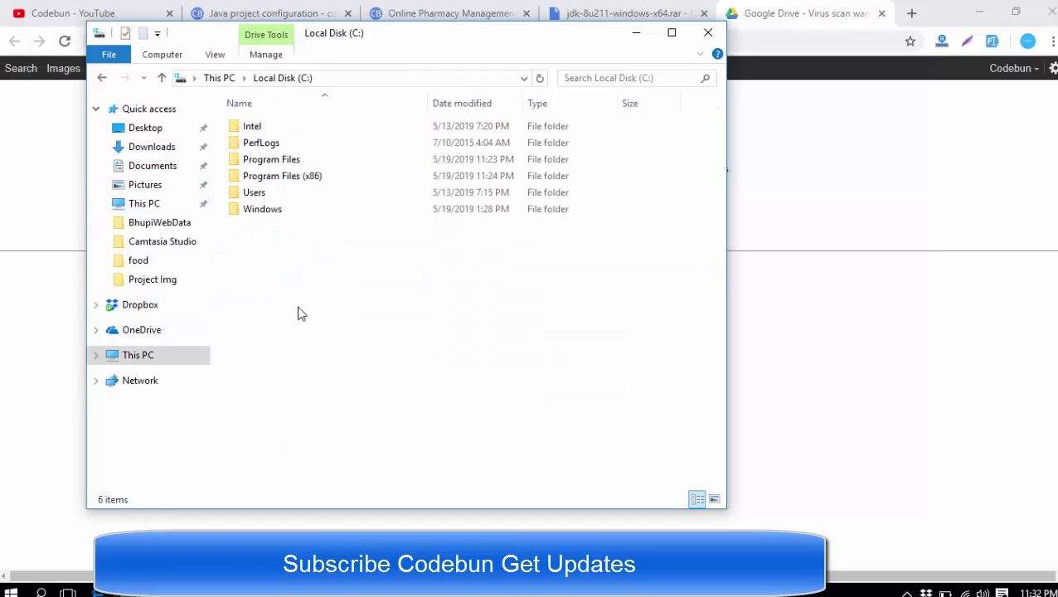
{"action": "double_click", "coordinate": [275, 162]}
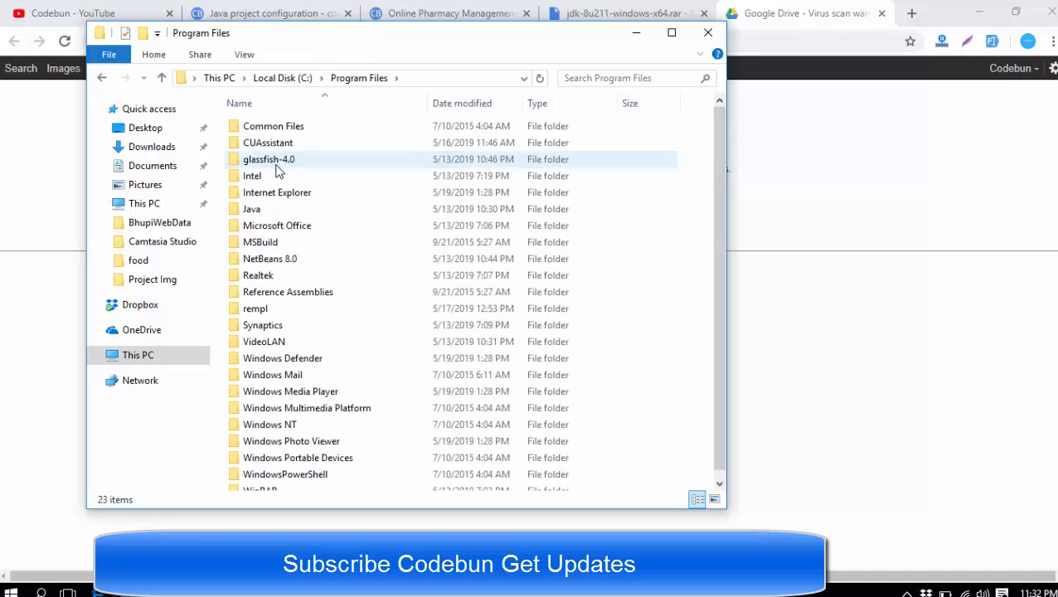
{"action": "double_click", "coordinate": [257, 209]}
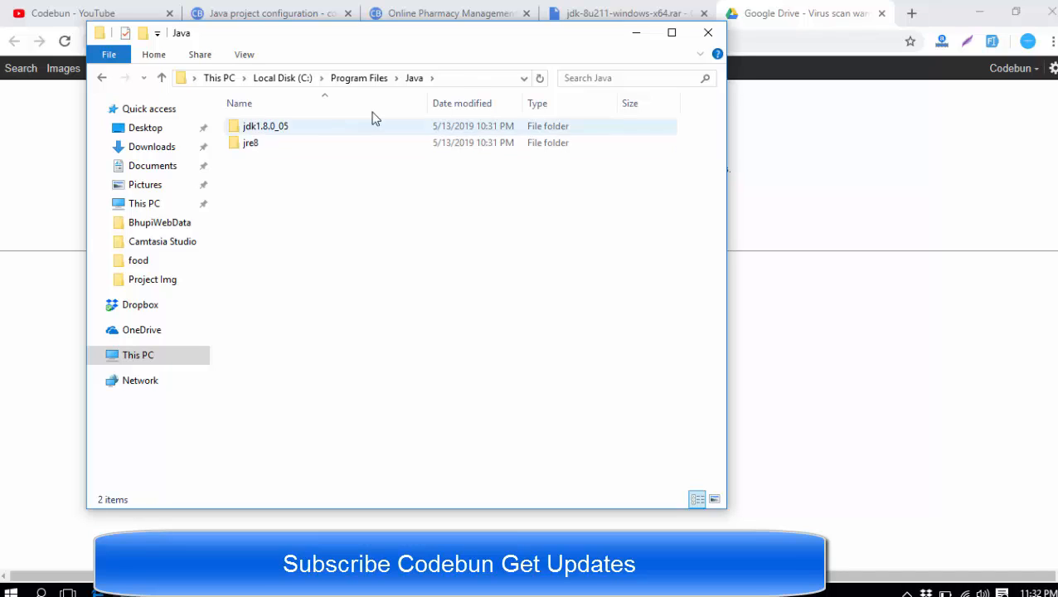
{"action": "left_click", "coordinate": [453, 83]}
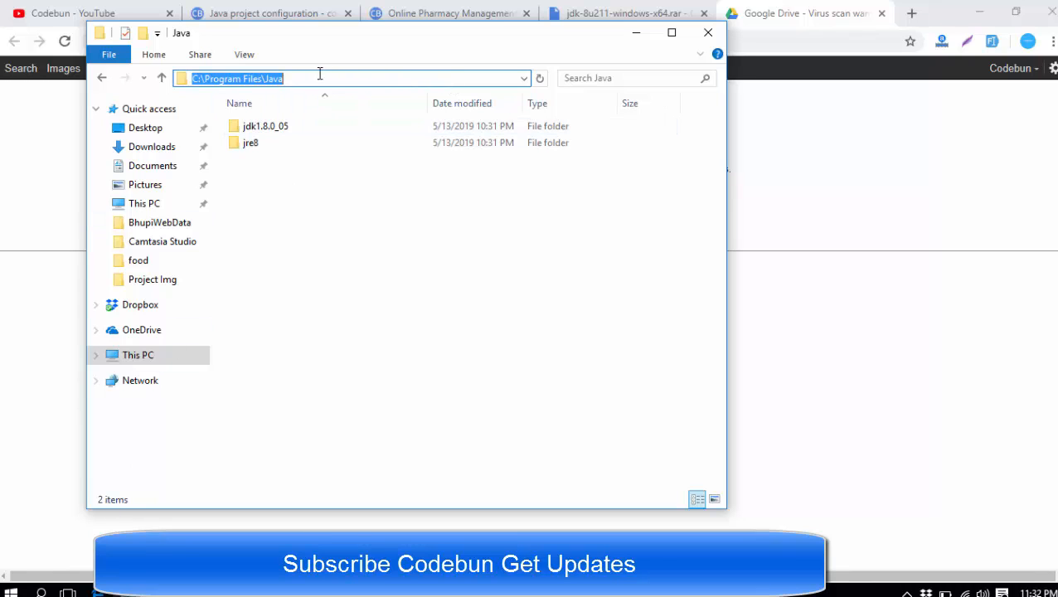
Go into jdk1.8.0_05\bin and select its full path
{"action": "double_click", "coordinate": [282, 126]}
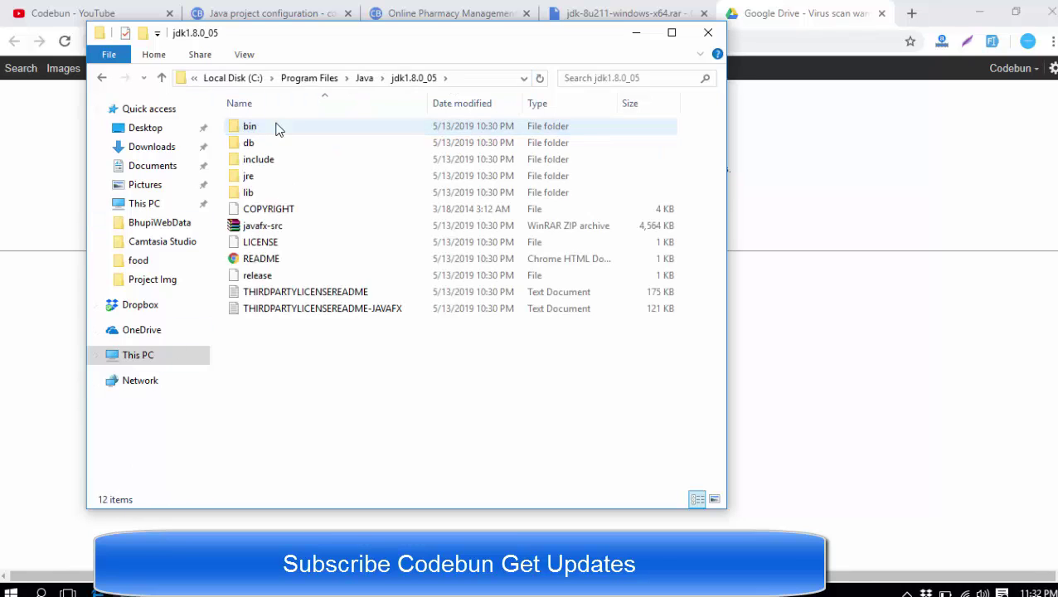
{"action": "double_click", "coordinate": [249, 126]}
{"action": "left_click", "coordinate": [465, 78]}
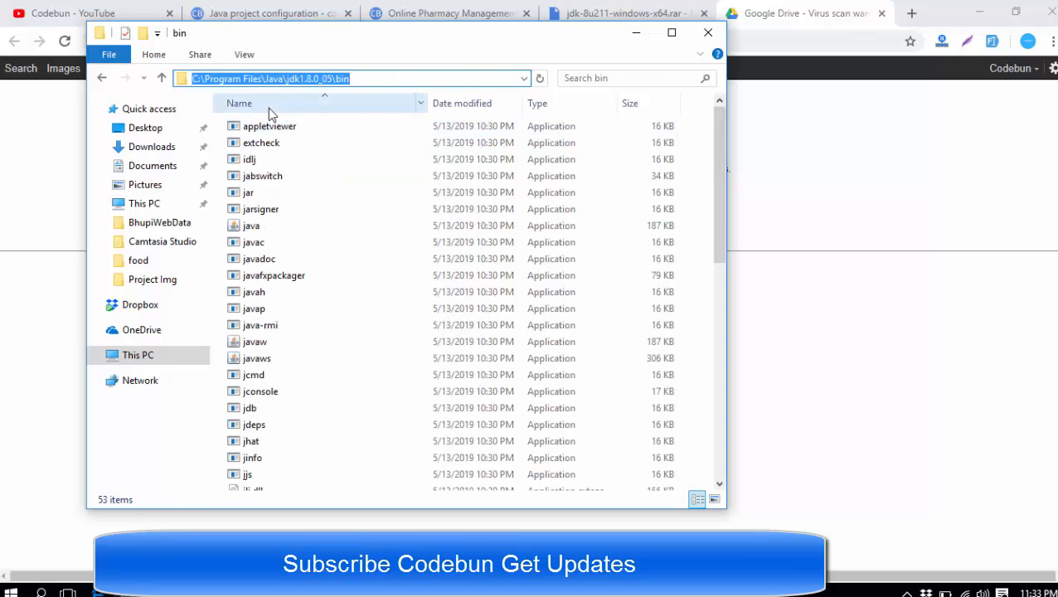
Launch Command Prompt and cd into the copied JDK bin path
{"action": "key", "text": "ctrl+c"}
{"action": "left_click", "coordinate": [41, 592]}
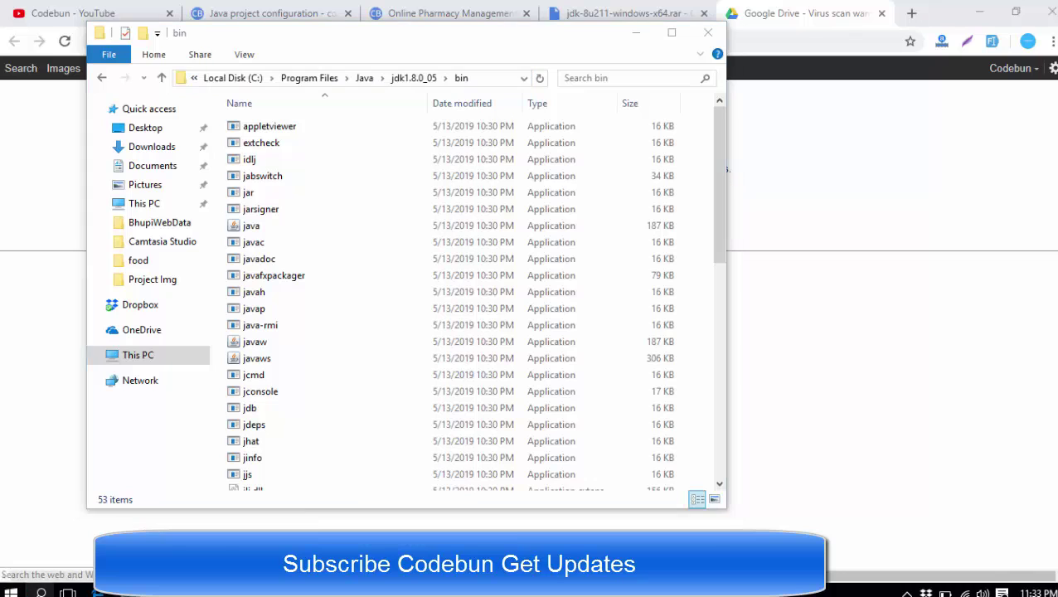
{"action": "type", "text": "c"}
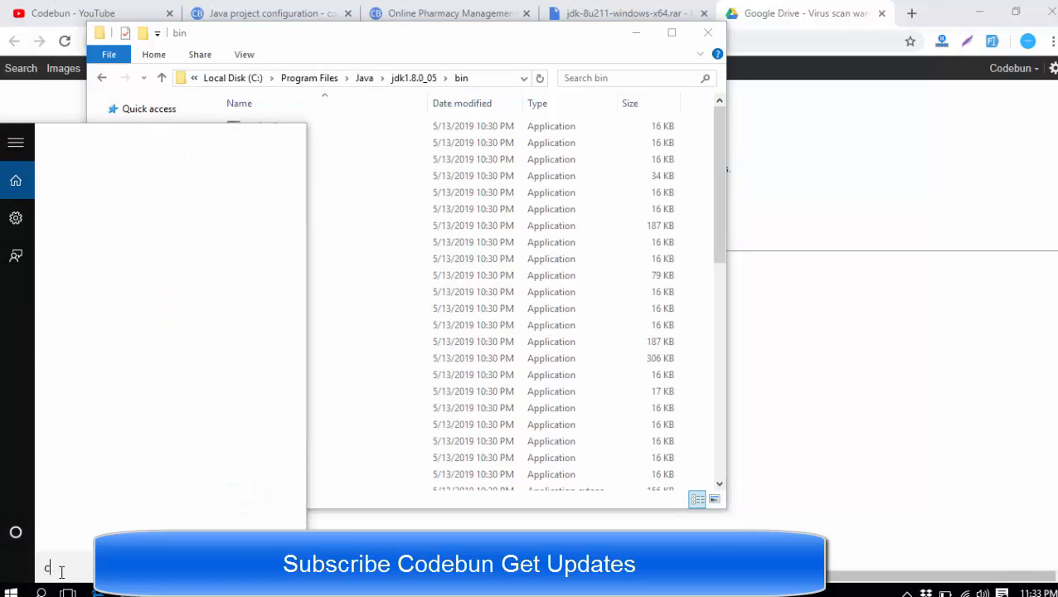
{"action": "type", "text": "md"}
{"action": "key", "text": "Return"}
{"action": "type", "text": "cd"}
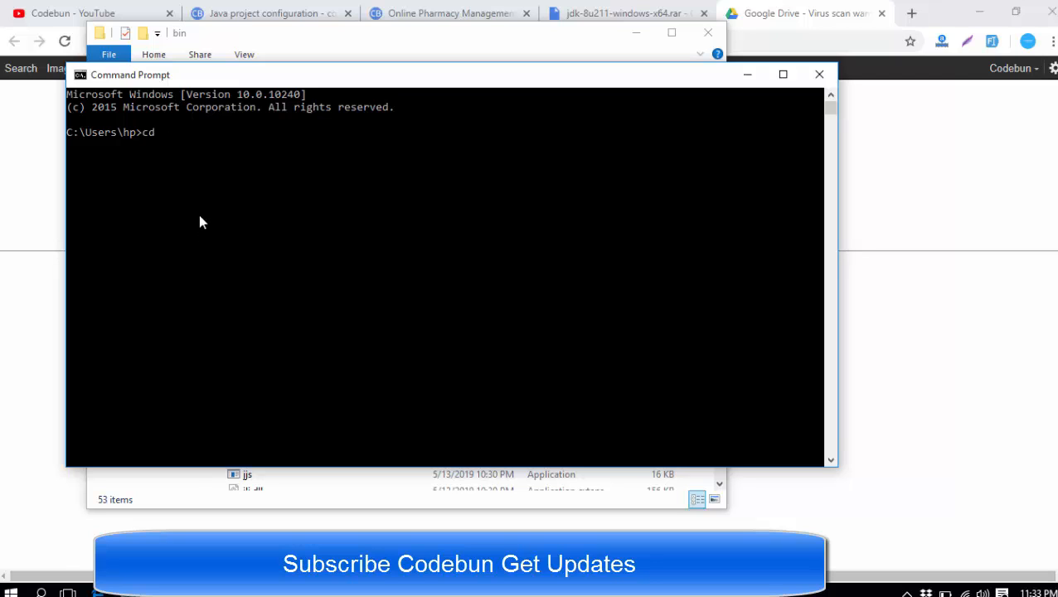
{"action": "key", "text": "ctrl+v"}
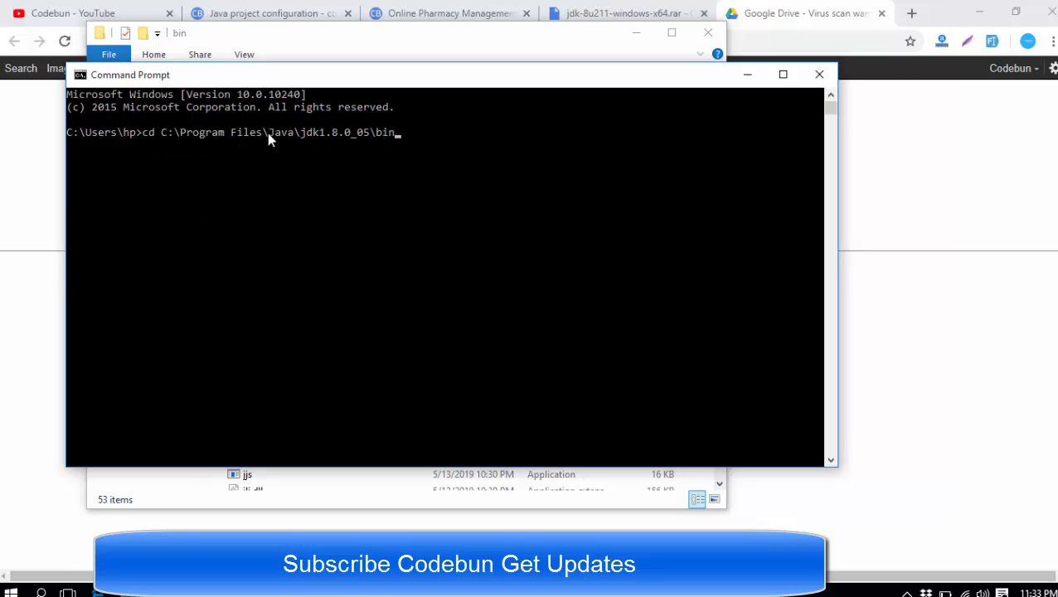
{"action": "key", "text": "Return"}
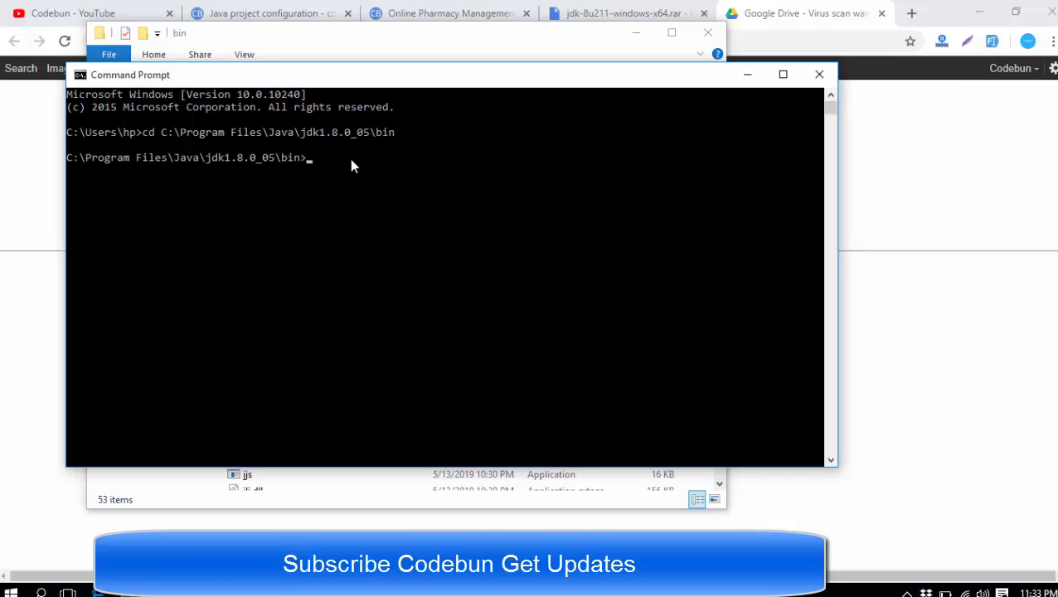
{"action": "type", "text": "java"}
{"action": "type", "text": "C"}
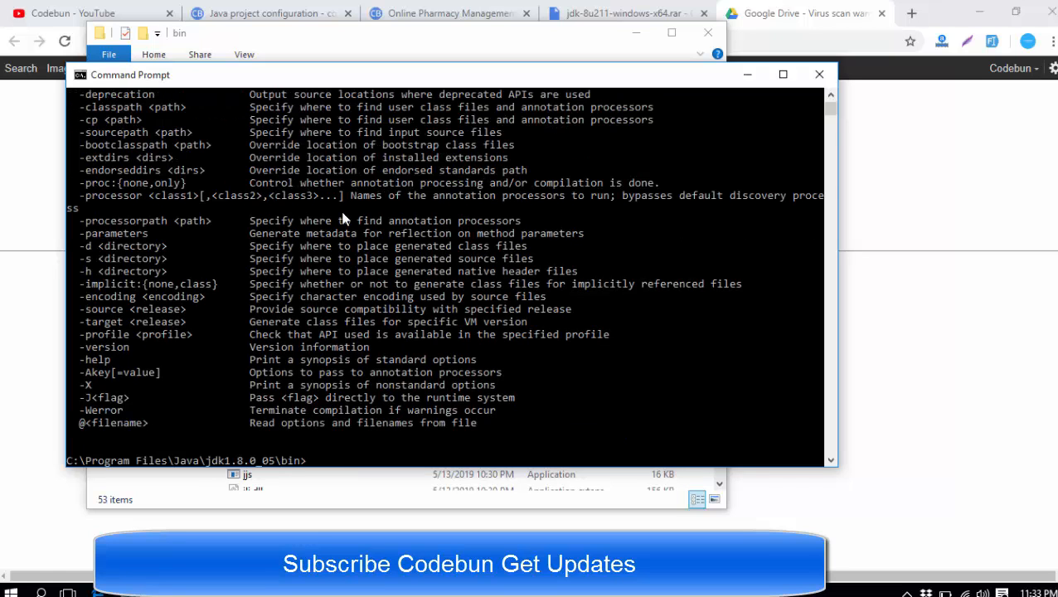
{"action": "scroll", "coordinate": [332, 249], "scroll_direction": "up", "scroll_amount": 5}
{"action": "scroll", "coordinate": [277, 249], "scroll_direction": "down", "scroll_amount": 5}
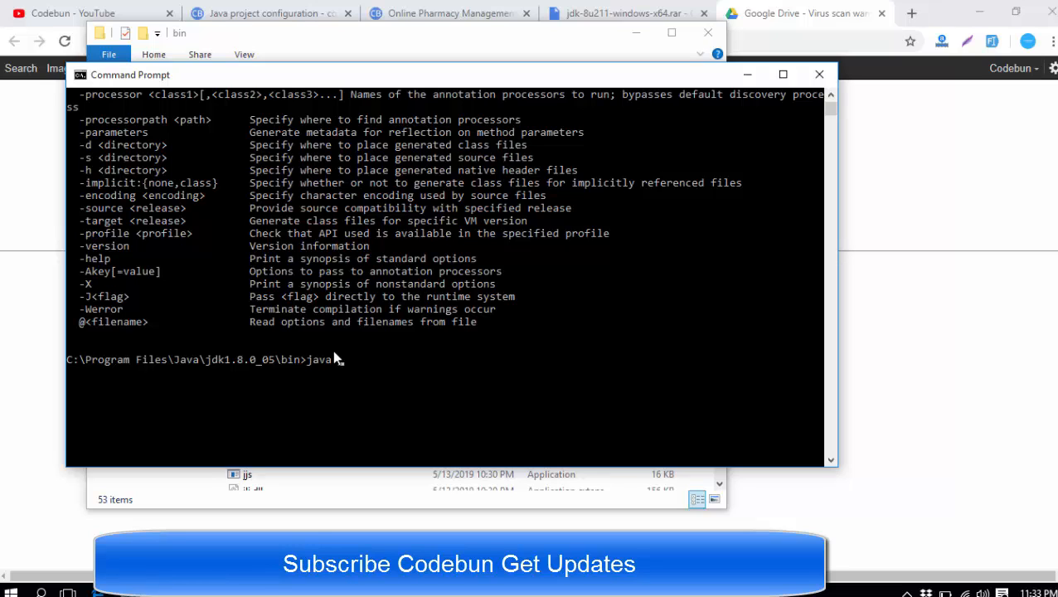
{"action": "type", "text": "sion"}
Try 'java version' and 'java -v', which only return errors and usage text
{"action": "key", "text": "Return"}
{"action": "key", "text": "Up"}
{"action": "key", "text": "BackSpace"}
{"action": "key", "text": "BackSpace"}
{"action": "key", "text": "BackSpace"}
{"action": "key", "text": "BackSpace"}
{"action": "key", "text": "BackSpace"}
{"action": "key", "text": "BackSpace"}
{"action": "type", "text": "-v"}
{"action": "key", "text": "Return"}
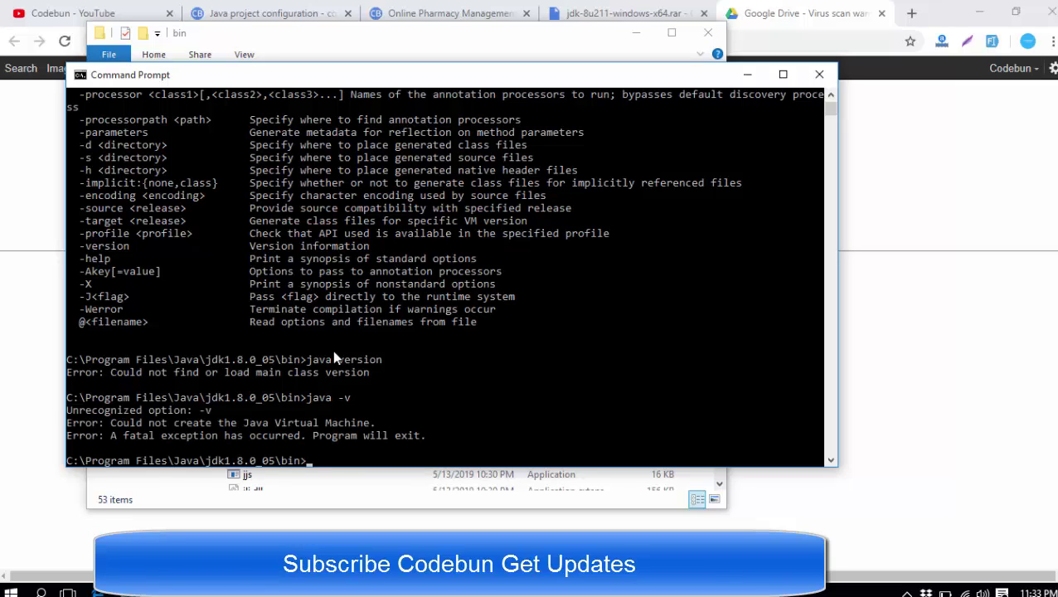
{"action": "left_click_drag", "start_coordinate": [367, 403], "coordinate": [313, 398]}
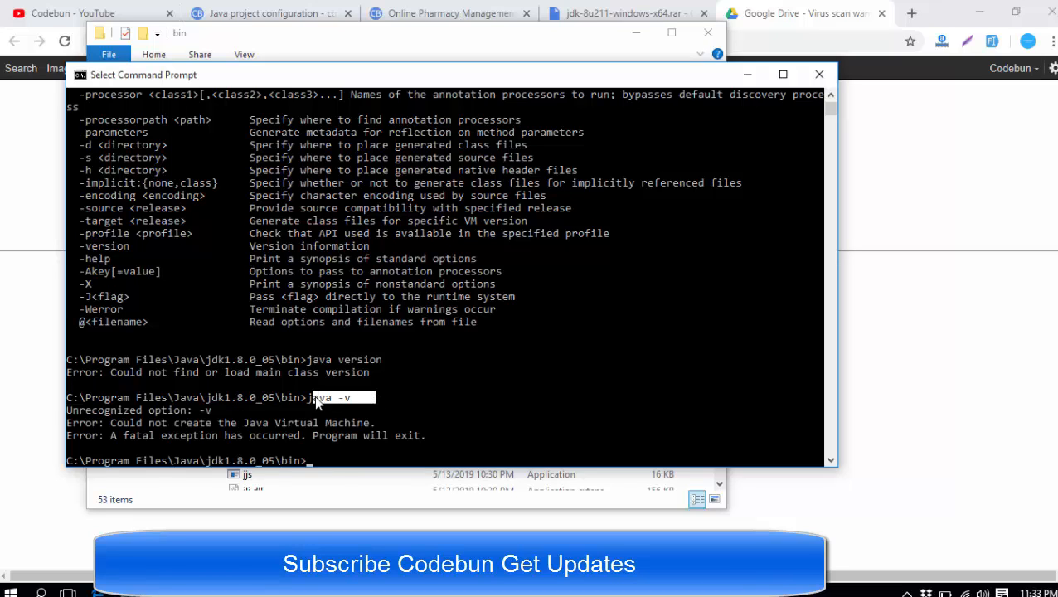
Bring up Control Panel's Programs and Features list of installed programs
{"action": "left_click", "coordinate": [749, 76]}
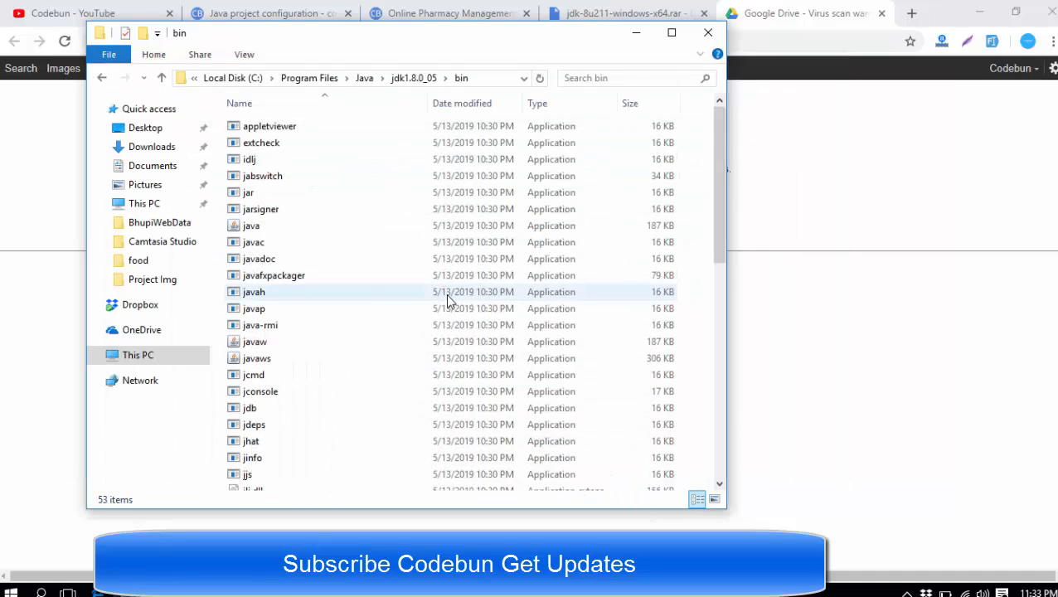
{"action": "left_click", "coordinate": [711, 36]}
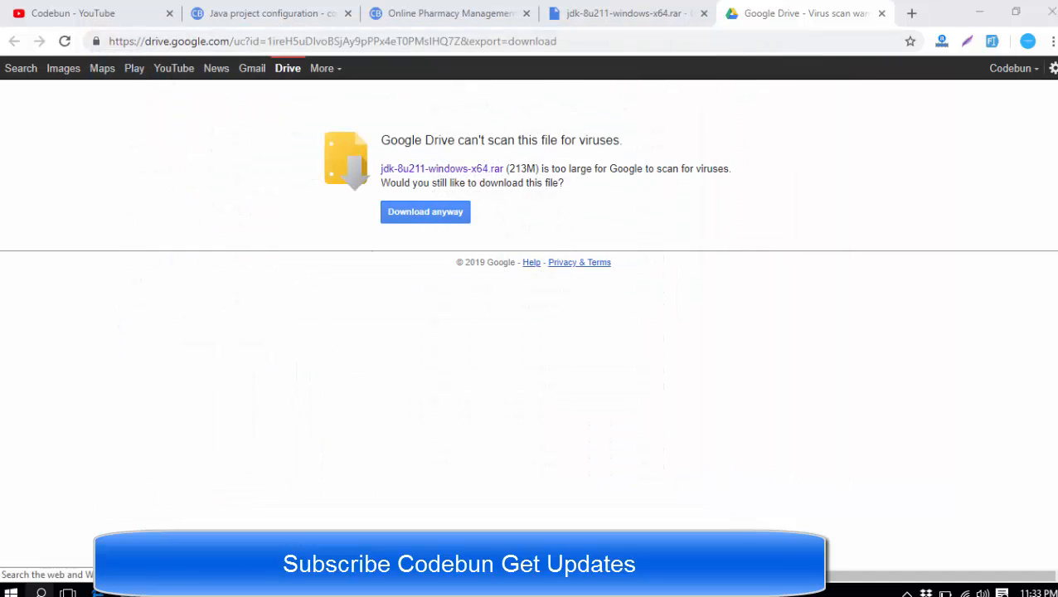
{"action": "key", "text": "super"}
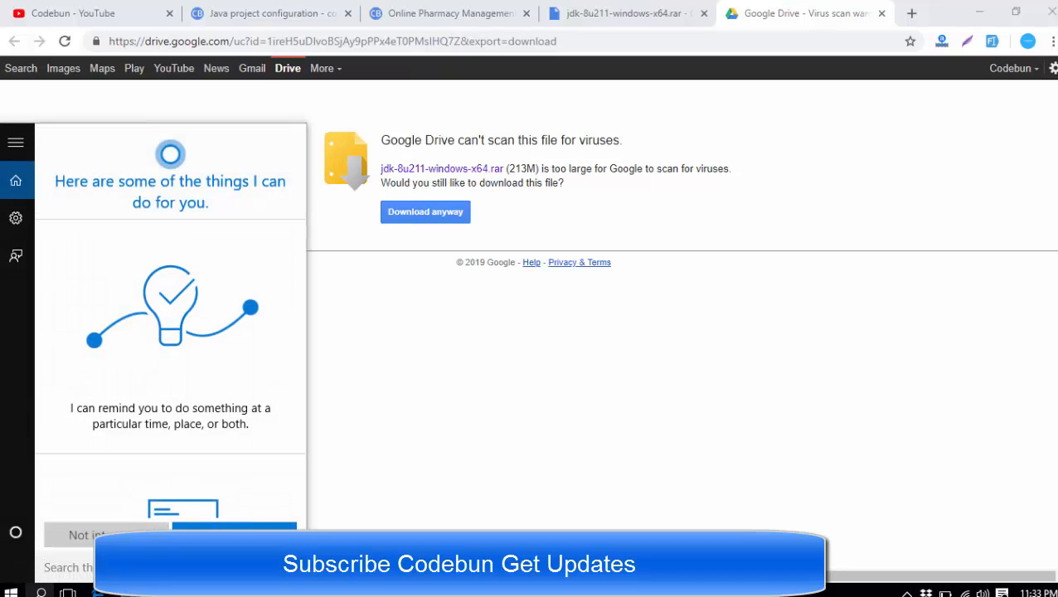
{"action": "type", "text": "cont"}
{"action": "key", "text": "Return"}
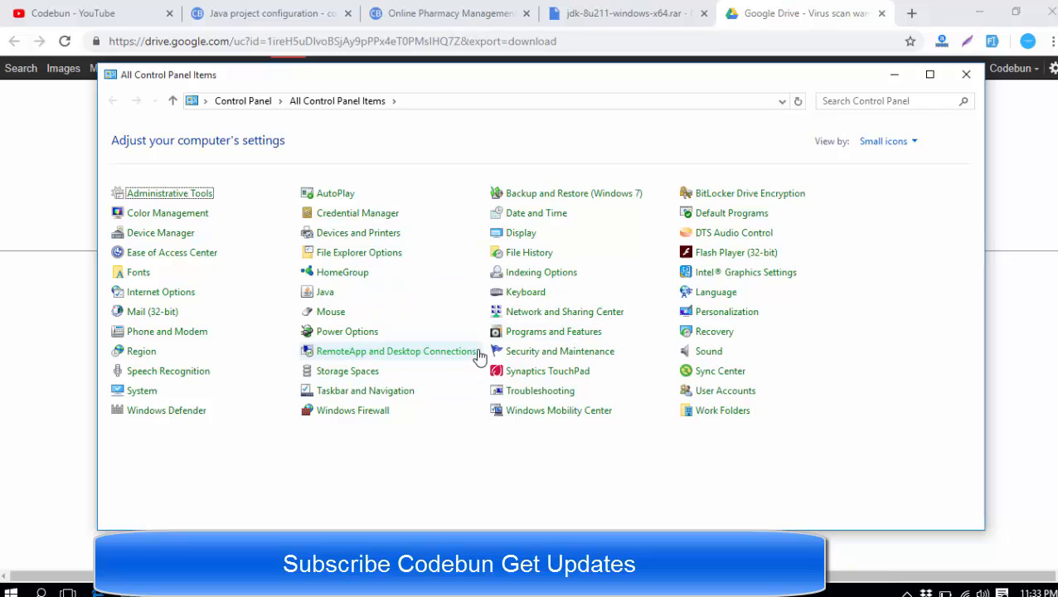
{"action": "left_click", "coordinate": [525, 336]}
{"action": "left_click", "coordinate": [323, 387]}
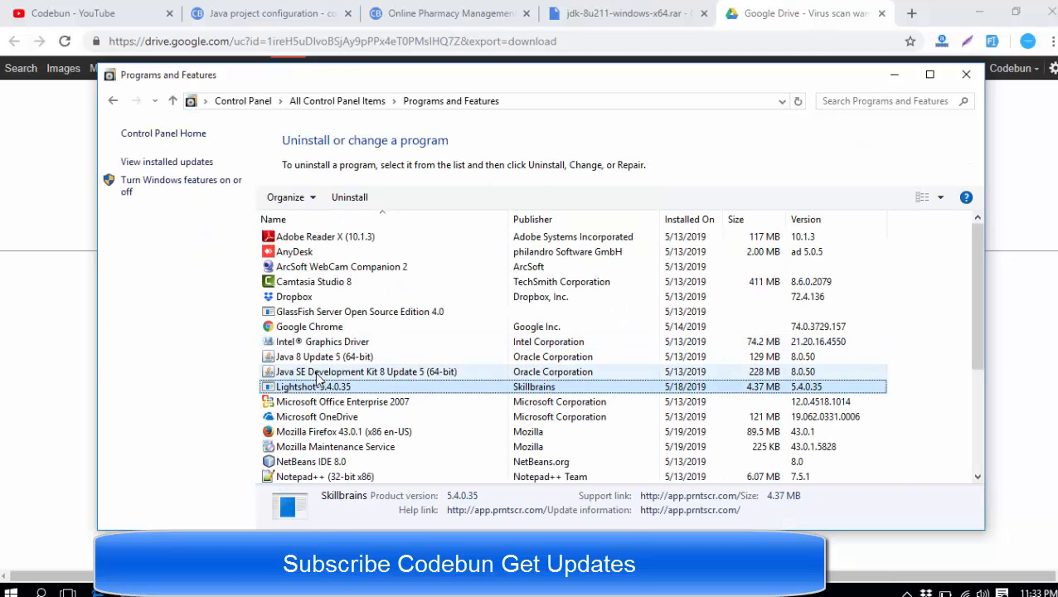
Uninstall Java 8 Update 5, then start removing Java SE Development Kit 8 Update 5
{"action": "left_click", "coordinate": [320, 373]}
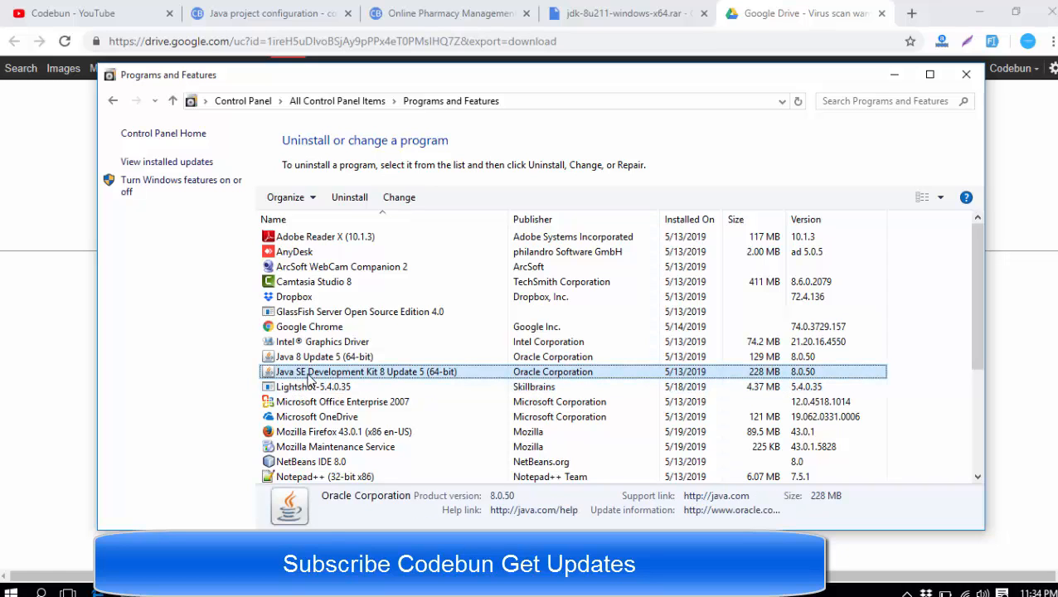
{"action": "right_click", "coordinate": [315, 357]}
{"action": "left_click", "coordinate": [352, 372]}
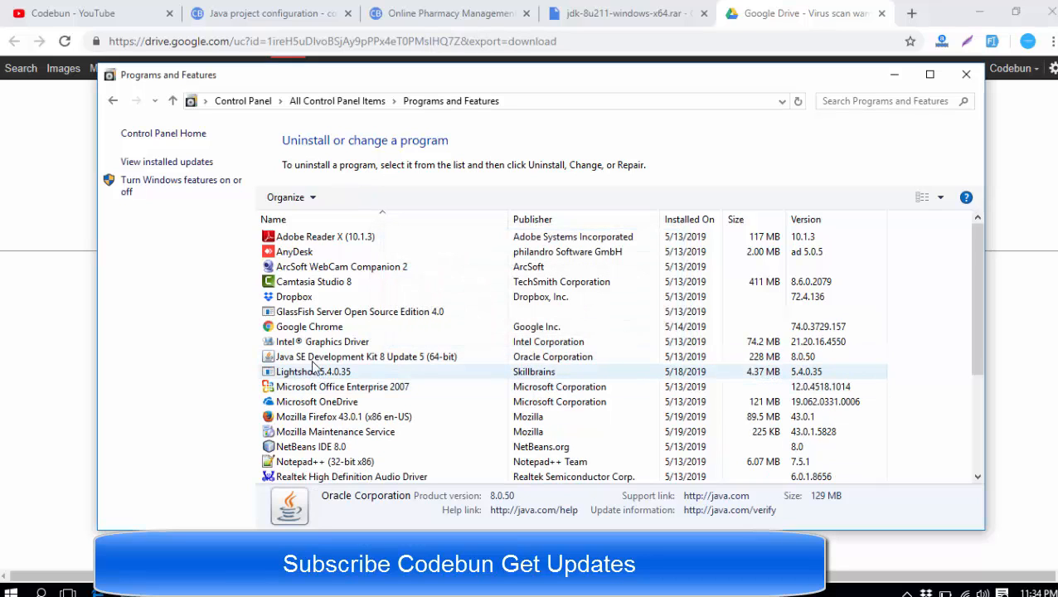
{"action": "right_click", "coordinate": [313, 357]}
{"action": "left_click", "coordinate": [331, 380]}
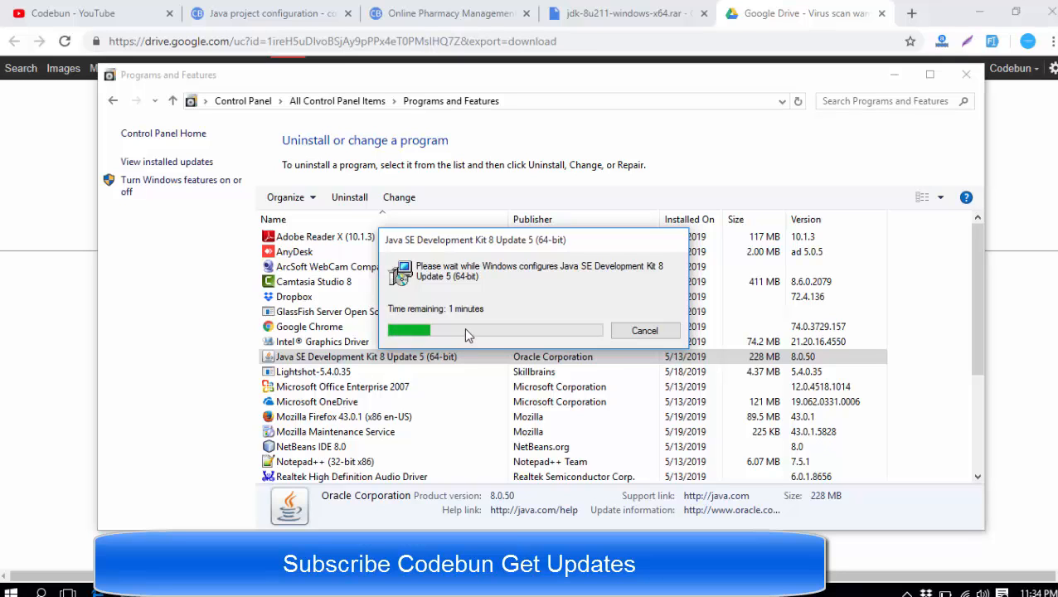
In a maximized File Explorer, navigate to C:\Program Files\Java
{"action": "key", "text": "super+e"}
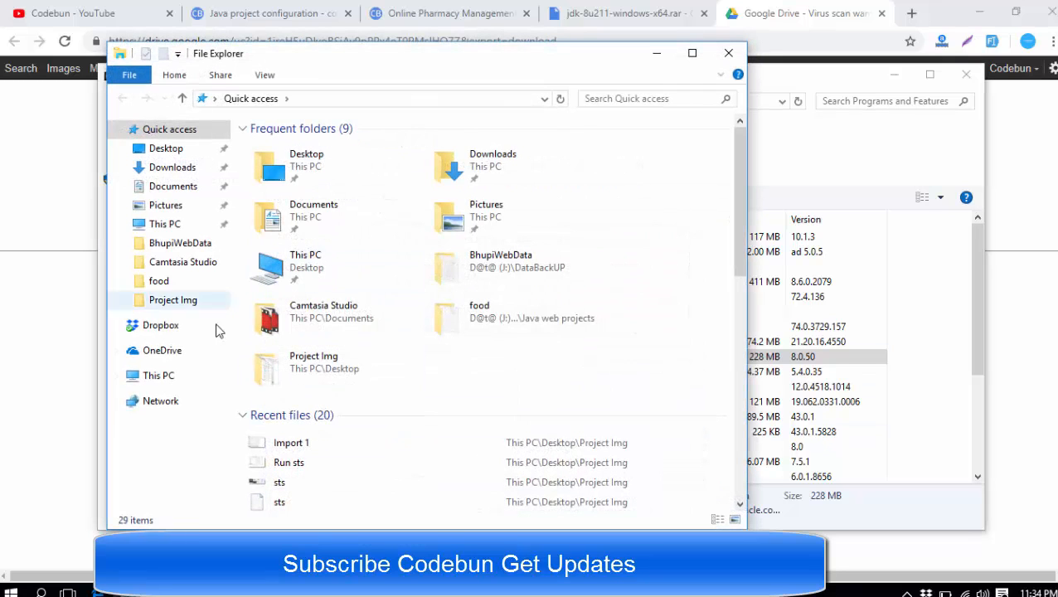
{"action": "double_click", "coordinate": [479, 53]}
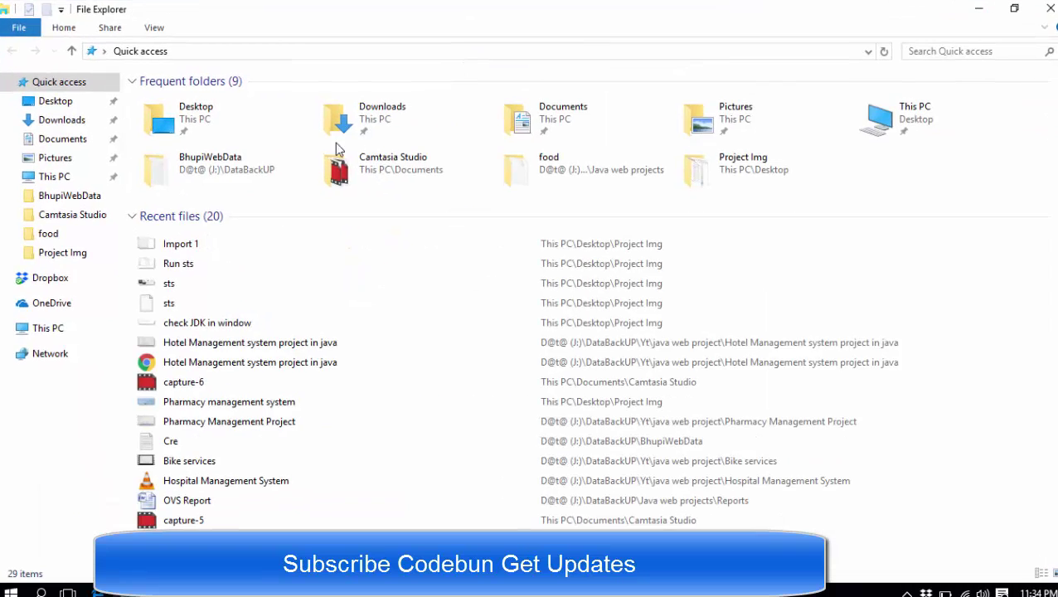
{"action": "left_click", "coordinate": [47, 328]}
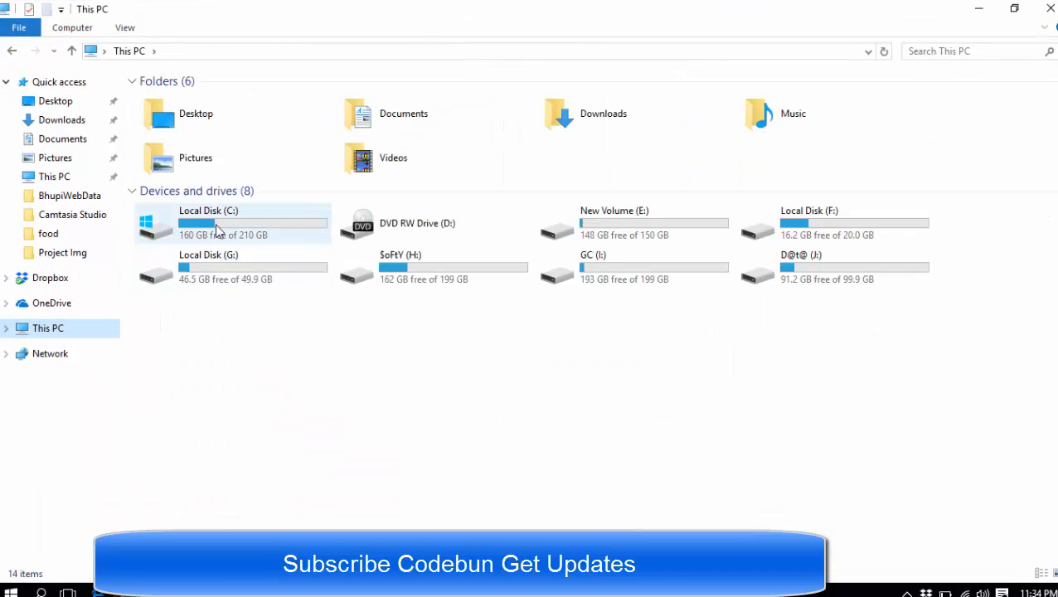
{"action": "double_click", "coordinate": [219, 222]}
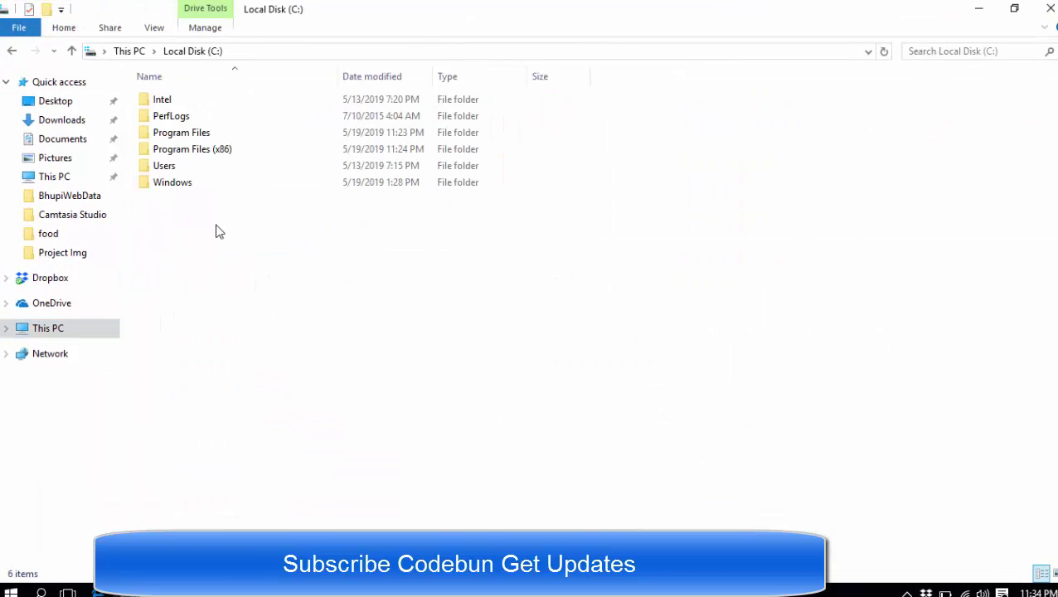
{"action": "double_click", "coordinate": [182, 134]}
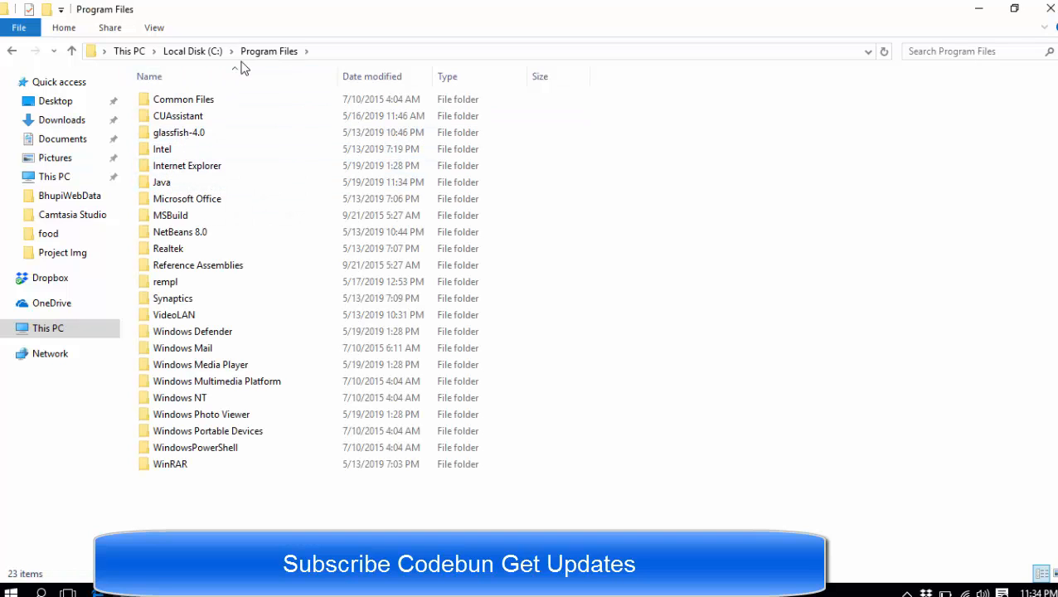
{"action": "double_click", "coordinate": [163, 182]}
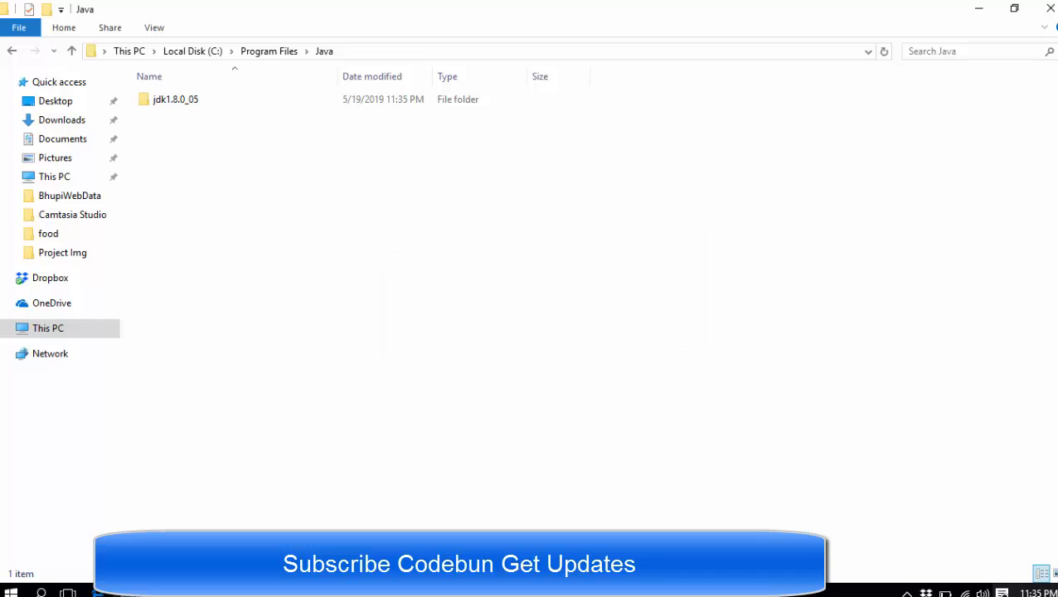
Refresh the Java folder to confirm jdk1.8.0_05 remains, then go back to Local Disk (C:)
{"action": "right_click", "coordinate": [564, 249]}
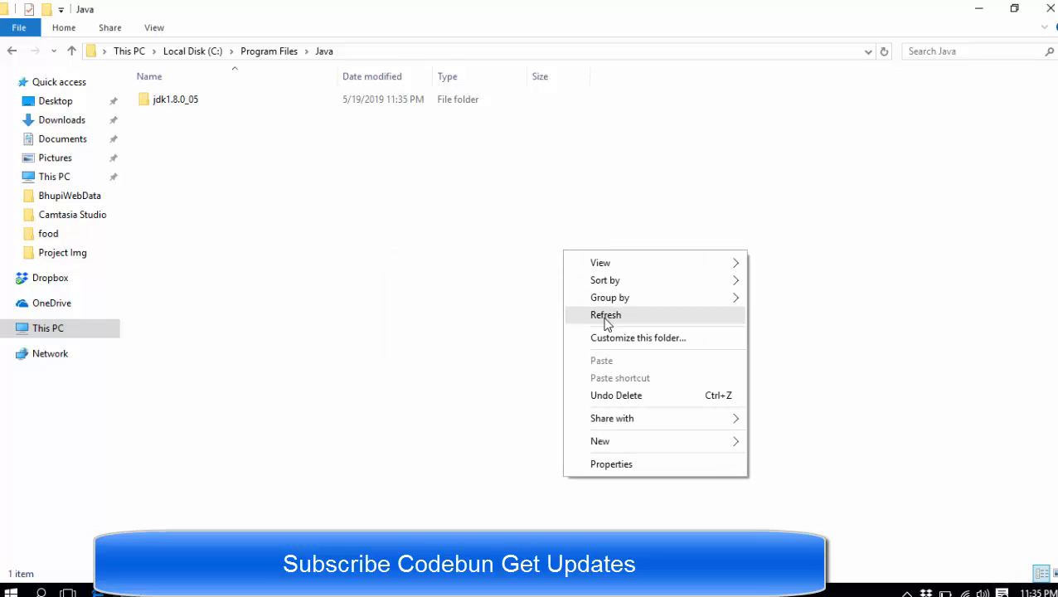
{"action": "left_click", "coordinate": [605, 313]}
{"action": "left_click", "coordinate": [184, 51]}
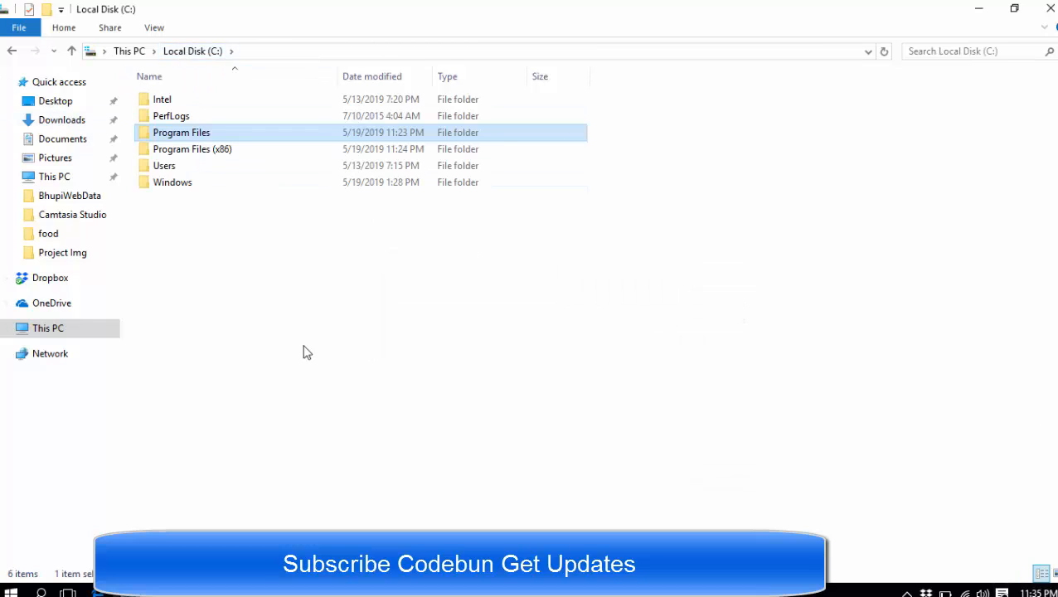
Look over the installed programs in Programs and Features and close the list
{"action": "key", "text": "alt+Tab"}
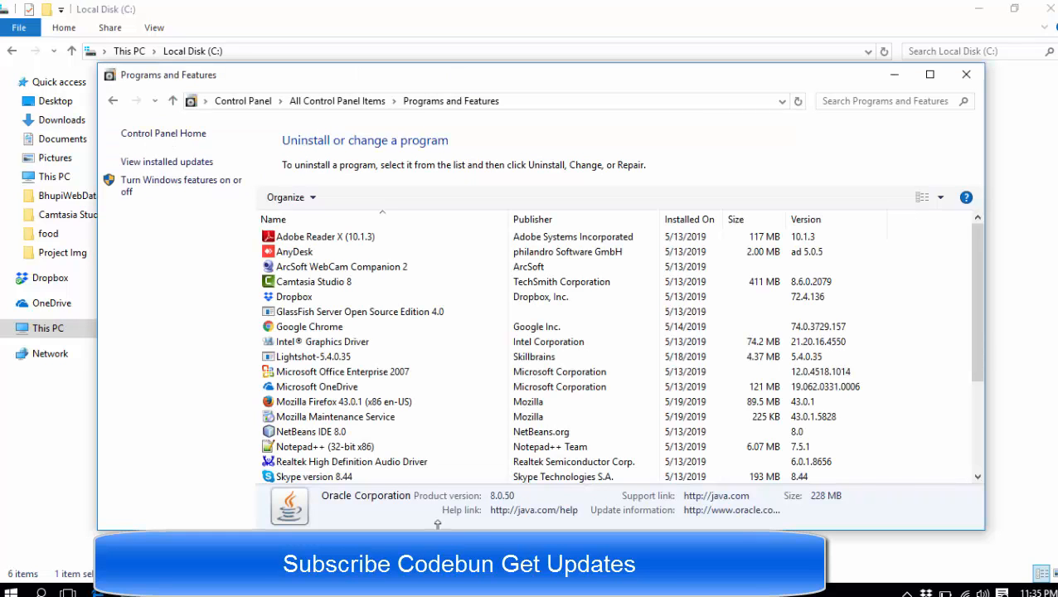
{"action": "left_click", "coordinate": [361, 417]}
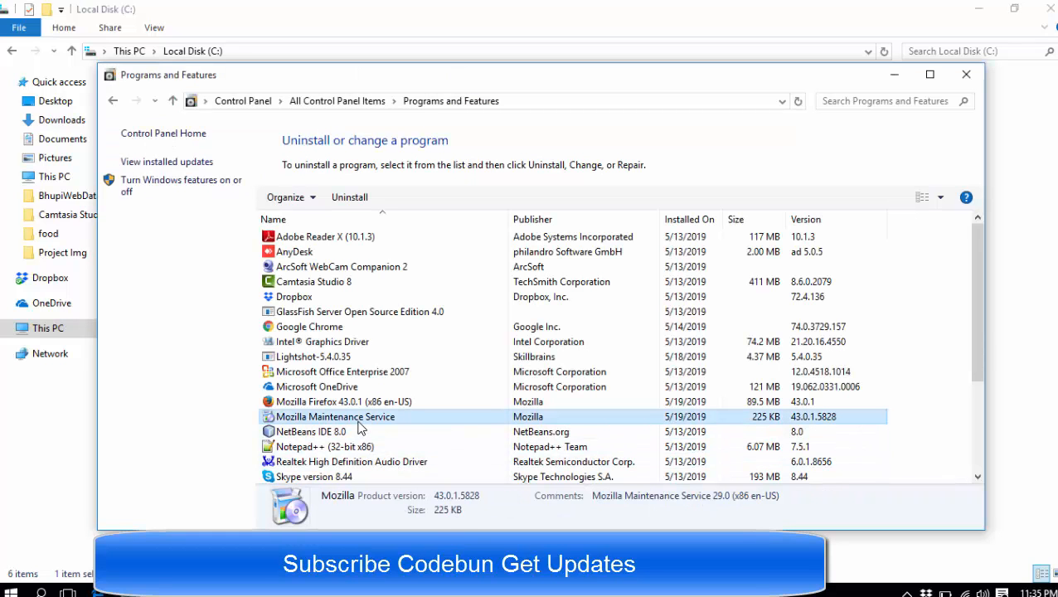
{"action": "left_click", "coordinate": [360, 417]}
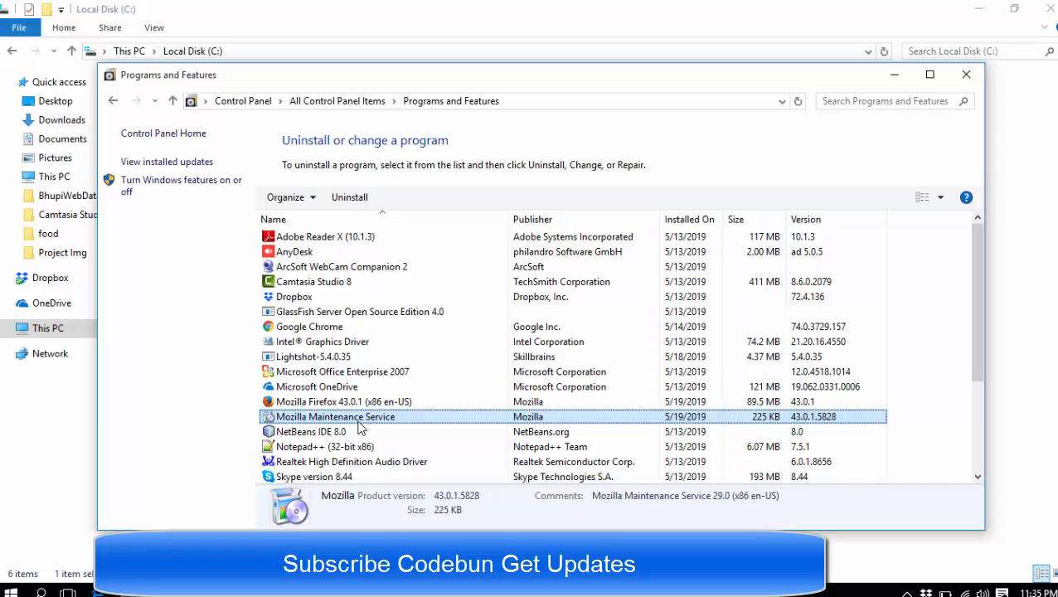
{"action": "left_click", "coordinate": [966, 74]}
Find the jdk1.8.0_05 bin folder empty and step back up toward Program Files
{"action": "double_click", "coordinate": [165, 132]}
{"action": "double_click", "coordinate": [160, 194]}
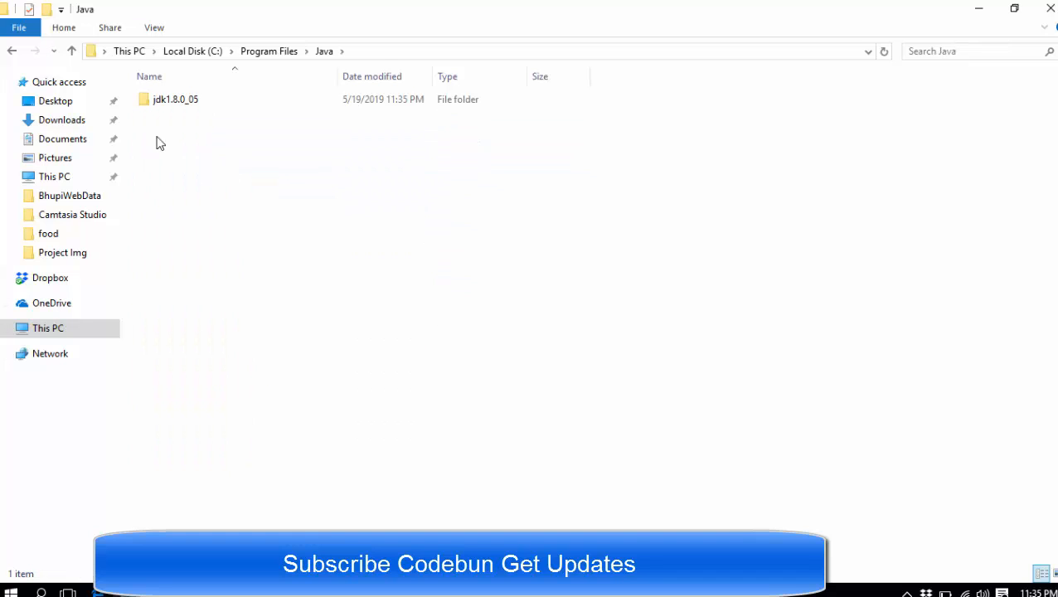
{"action": "double_click", "coordinate": [162, 99]}
{"action": "double_click", "coordinate": [168, 101]}
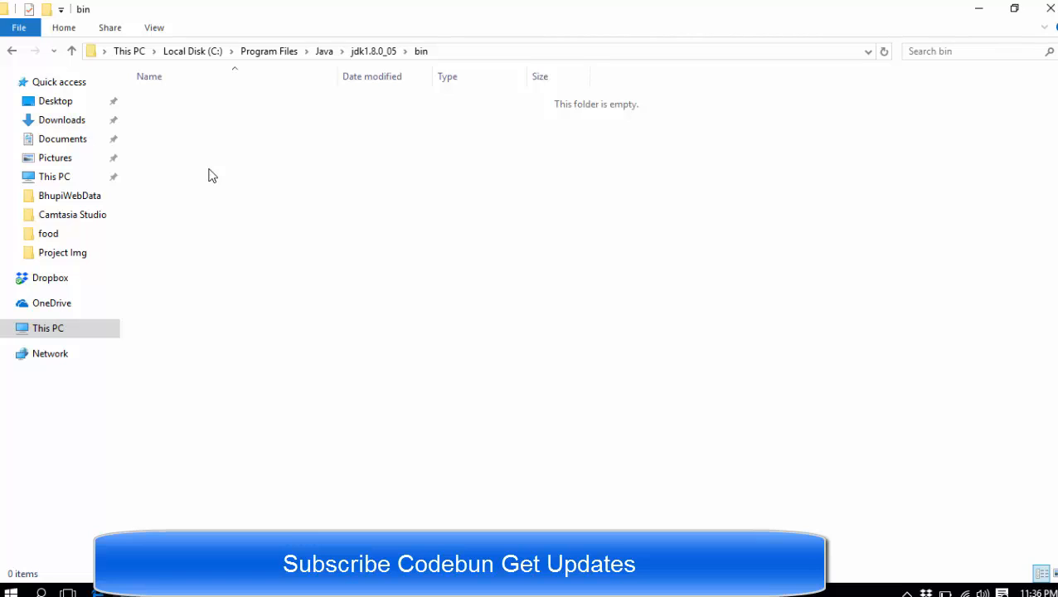
{"action": "left_click", "coordinate": [12, 50]}
{"action": "left_click", "coordinate": [11, 51]}
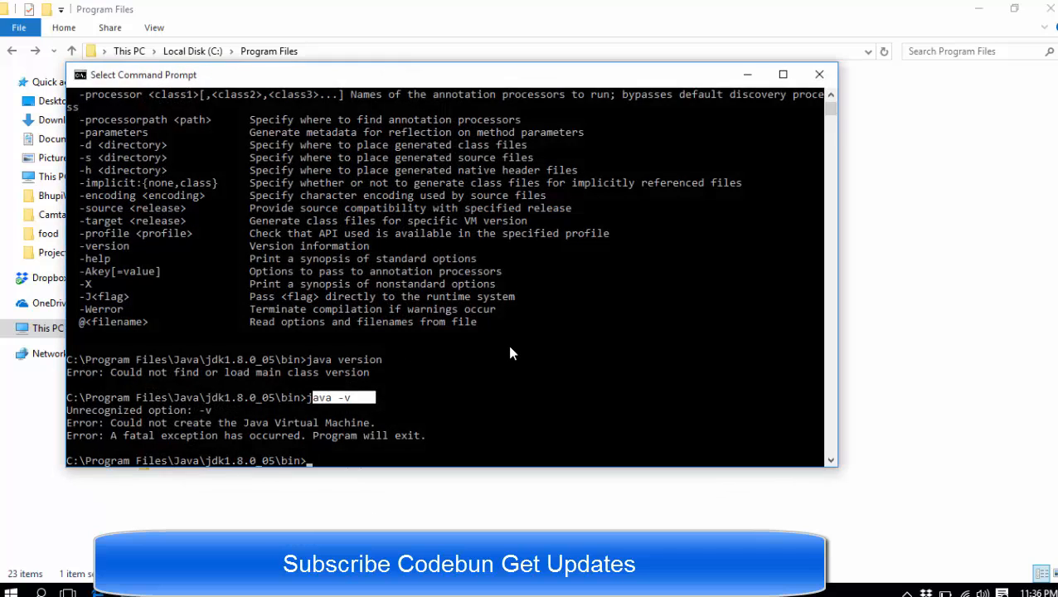
{"action": "type", "text": "java version"}
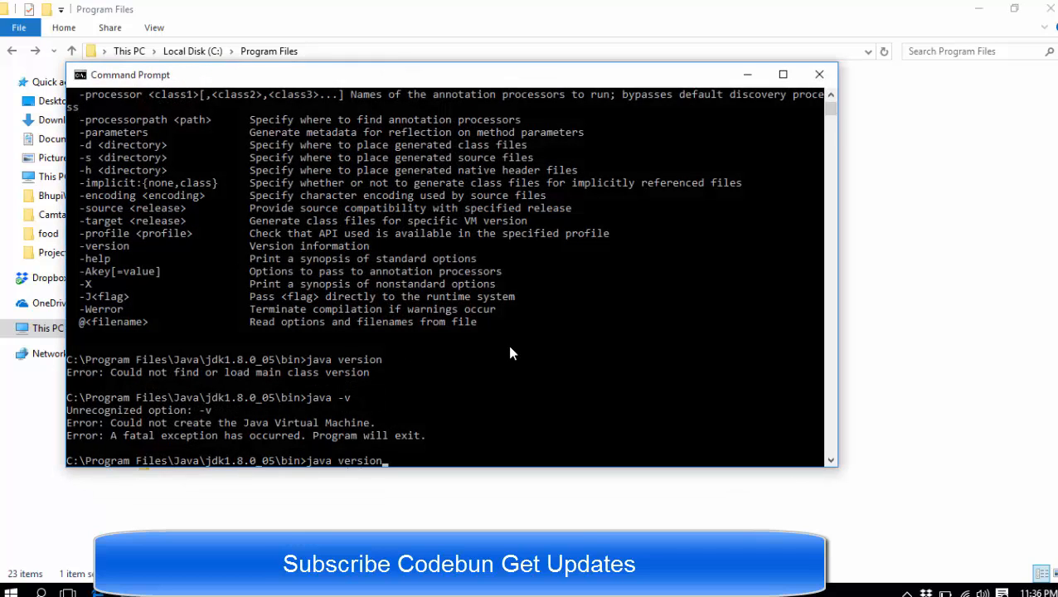
Run the Java version check, see 'java' not recognized, and close Command Prompt
{"action": "key", "text": "Return"}
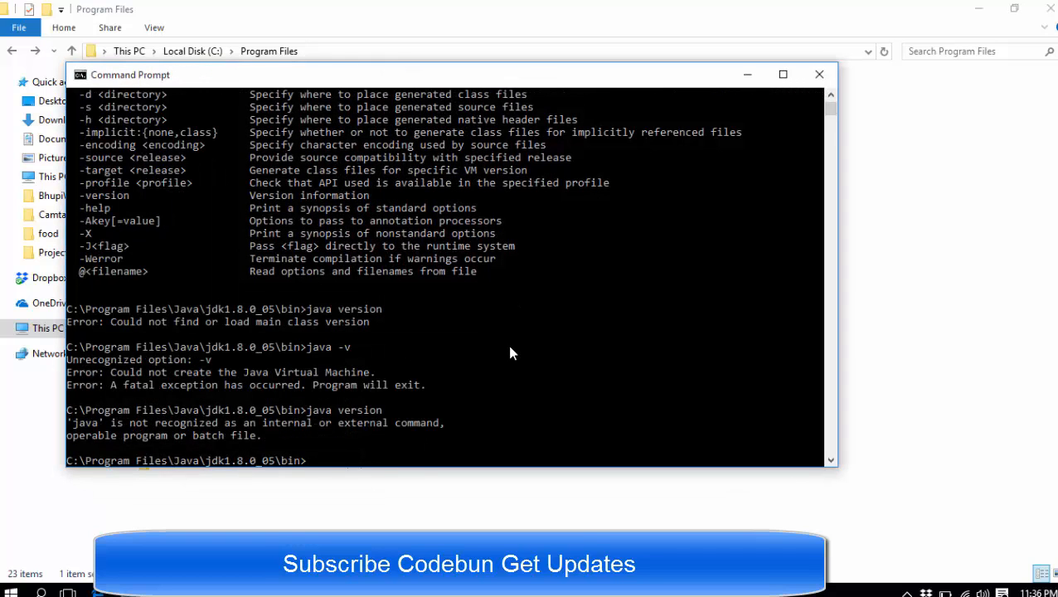
{"action": "left_click", "coordinate": [819, 74]}
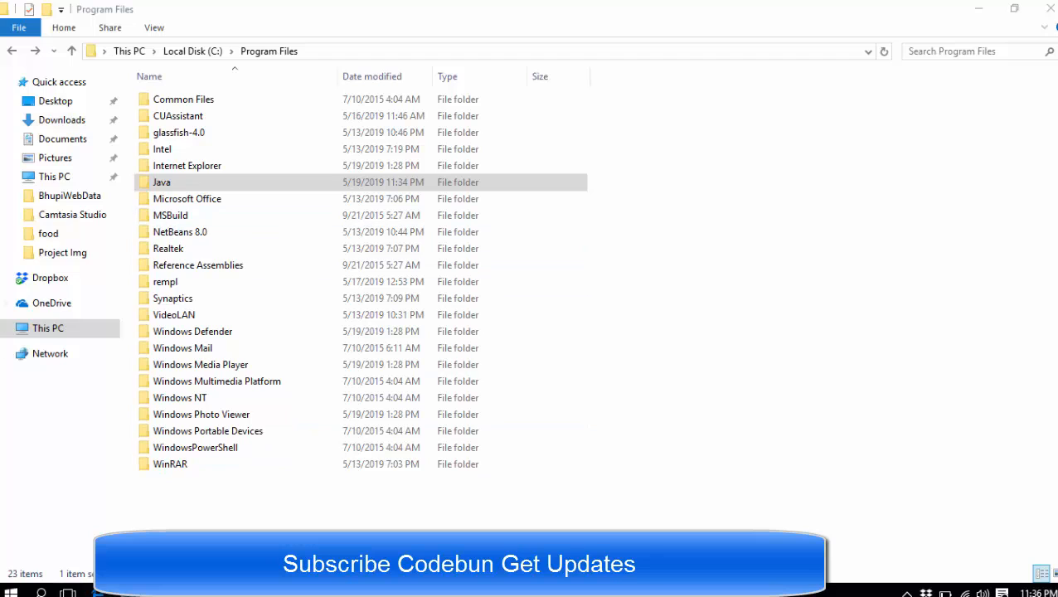
Browse from This PC into the H: drive's java folder holding the JDK and NetBeans installers
{"action": "left_click", "coordinate": [158, 182]}
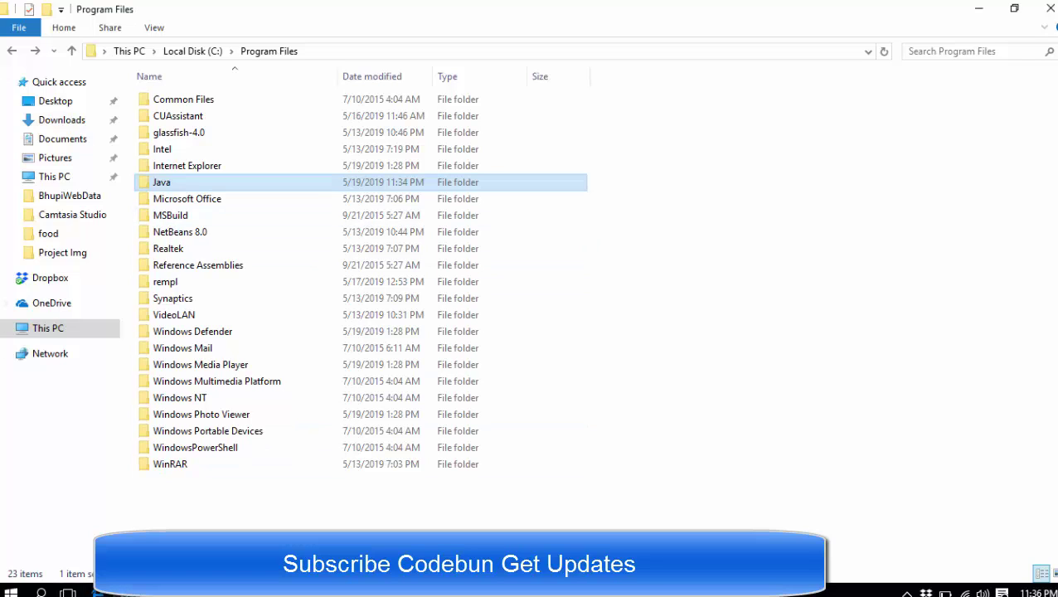
{"action": "left_click", "coordinate": [48, 328]}
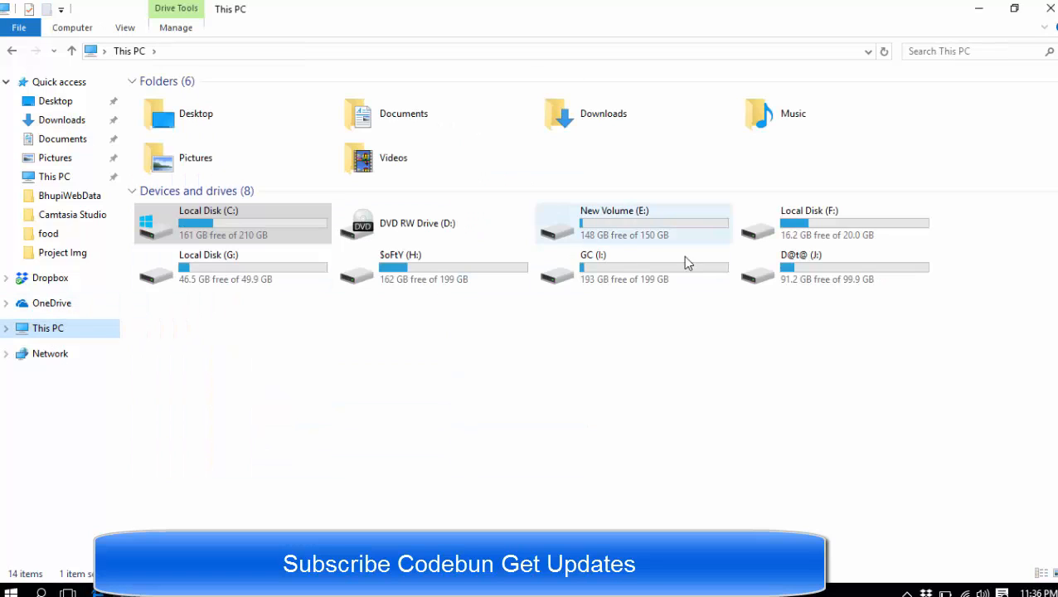
{"action": "double_click", "coordinate": [437, 267]}
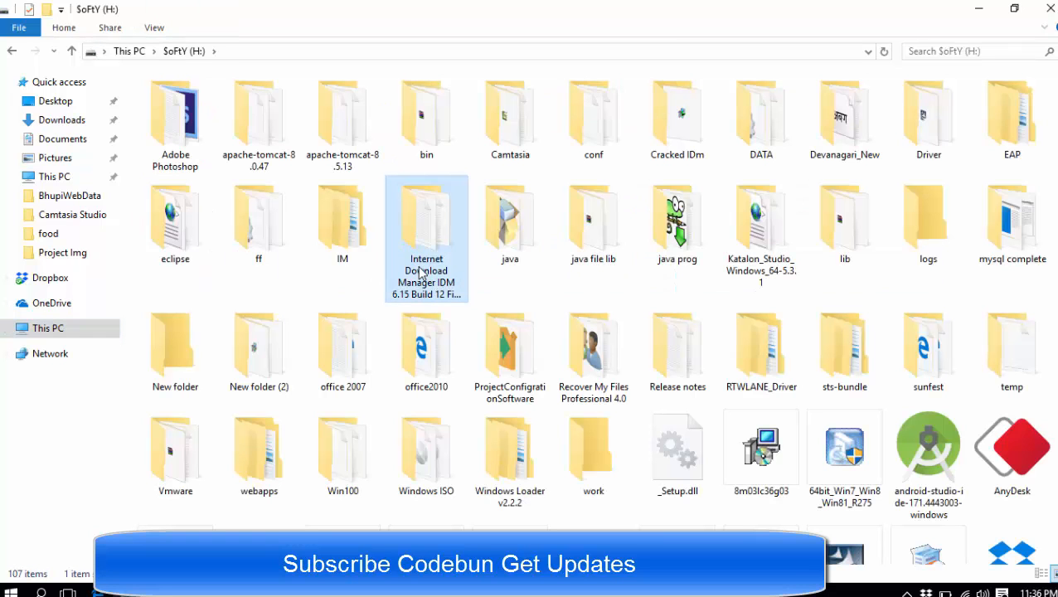
{"action": "key", "text": "Right"}
{"action": "key", "text": "Right"}
{"action": "key", "text": "Right"}
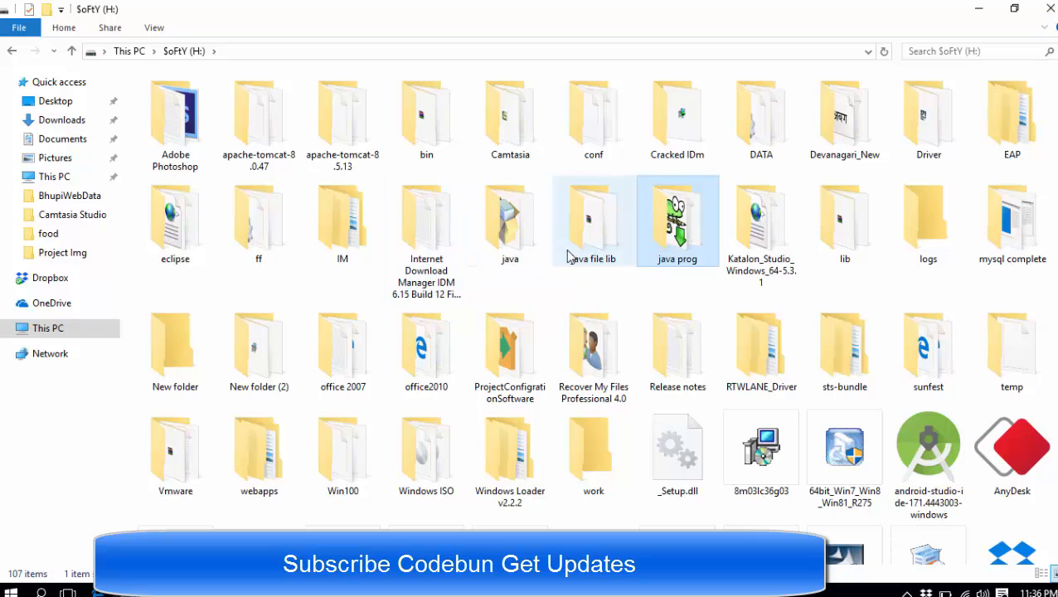
{"action": "double_click", "coordinate": [522, 242]}
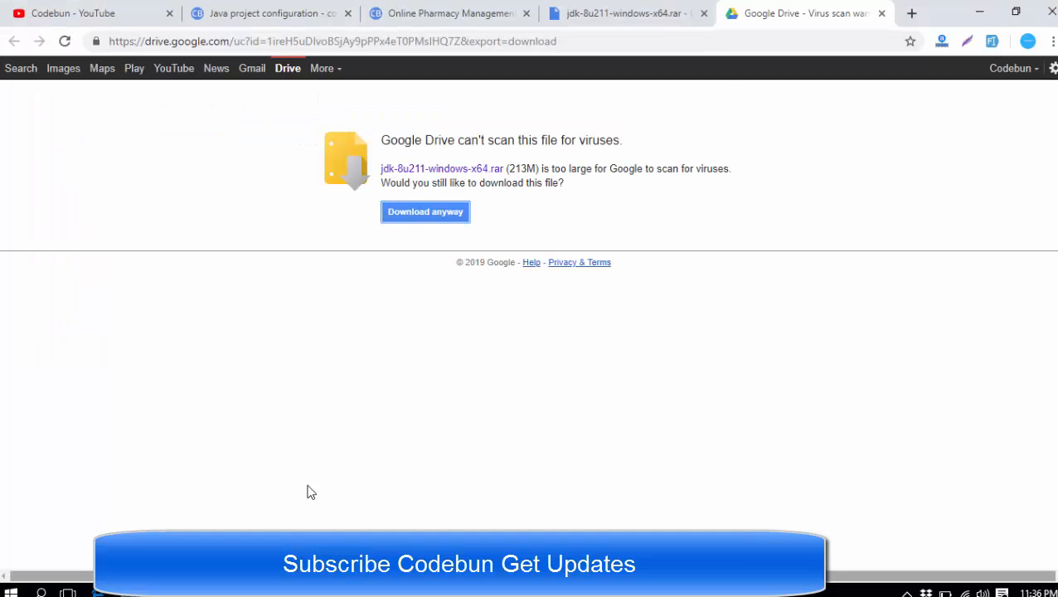
Cancel the paused jdk-8u211-windows-x64.rar download from the downloads list (Ctrl+J)
{"action": "key", "text": "ctrl+j"}
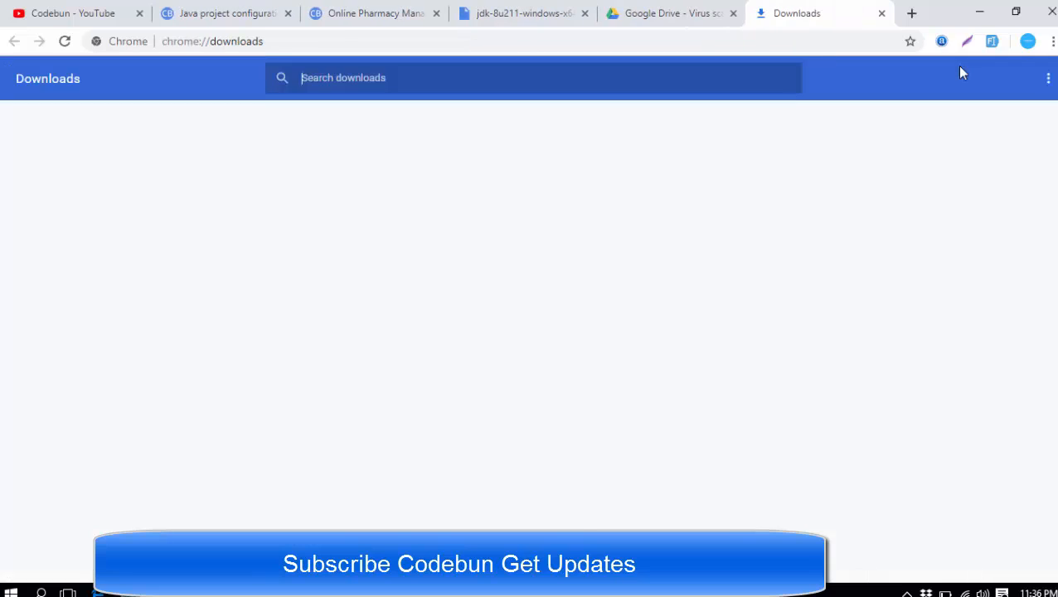
{"action": "left_click", "coordinate": [446, 270]}
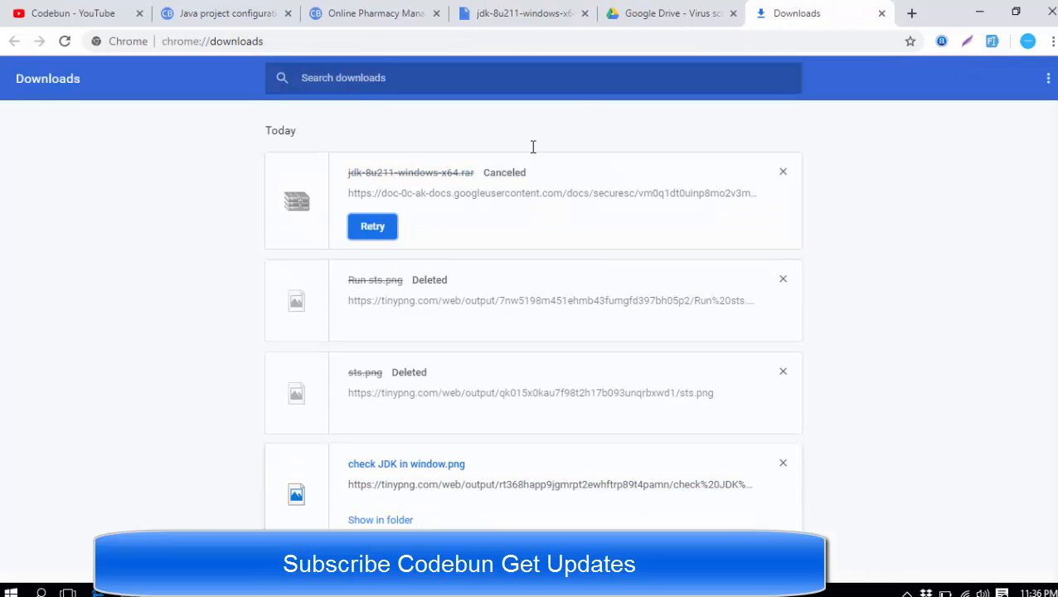
{"action": "left_click", "coordinate": [670, 13]}
{"action": "left_click", "coordinate": [543, 7]}
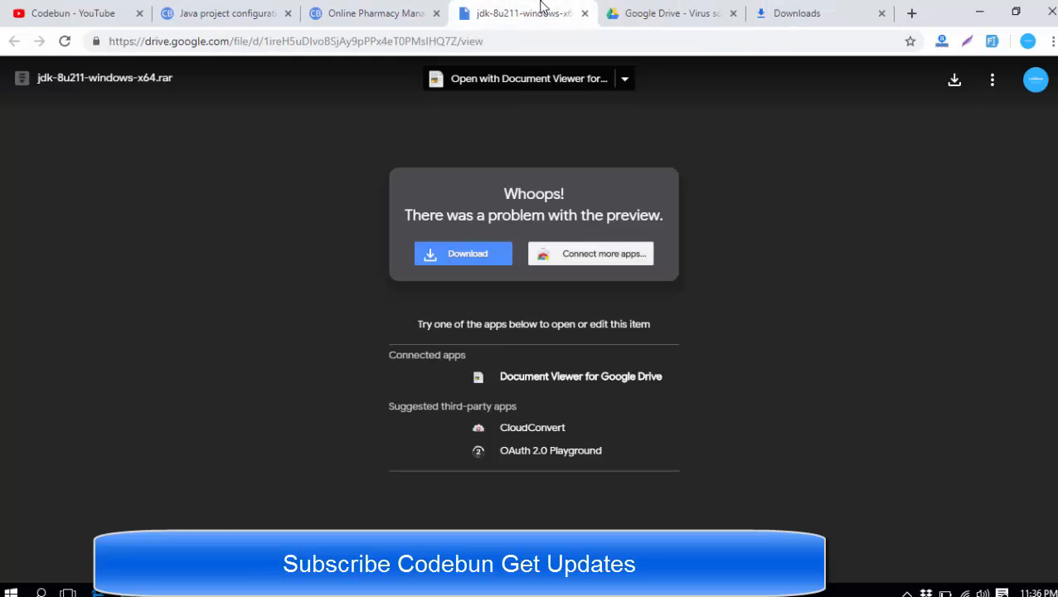
Return to the Codebun guide's JDK 1.8 step, then minimize Chrome to reveal the java folder
{"action": "left_click", "coordinate": [380, 13]}
{"action": "left_click", "coordinate": [497, 13]}
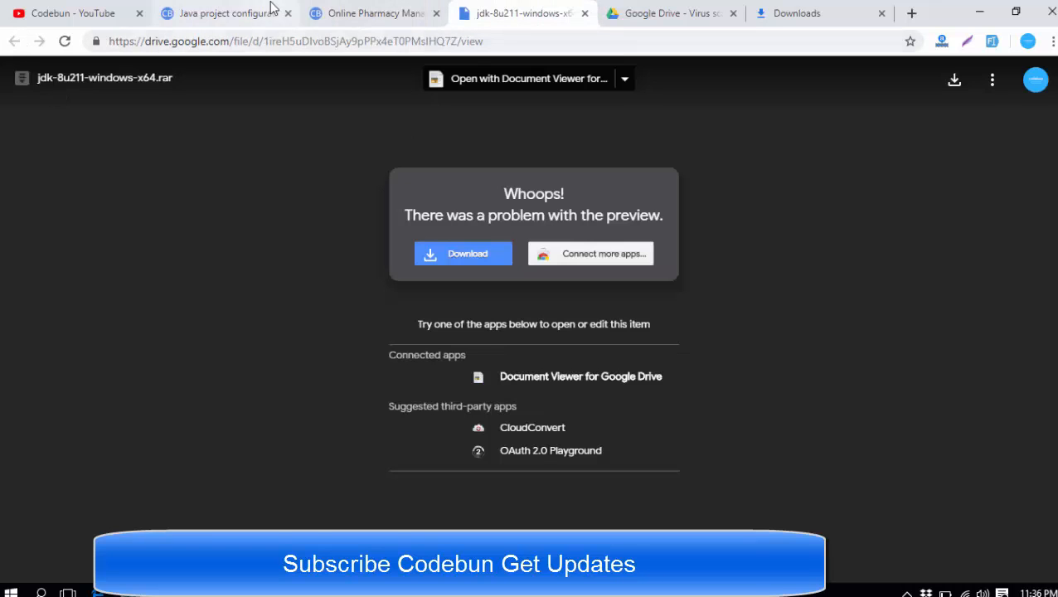
{"action": "left_click", "coordinate": [221, 14]}
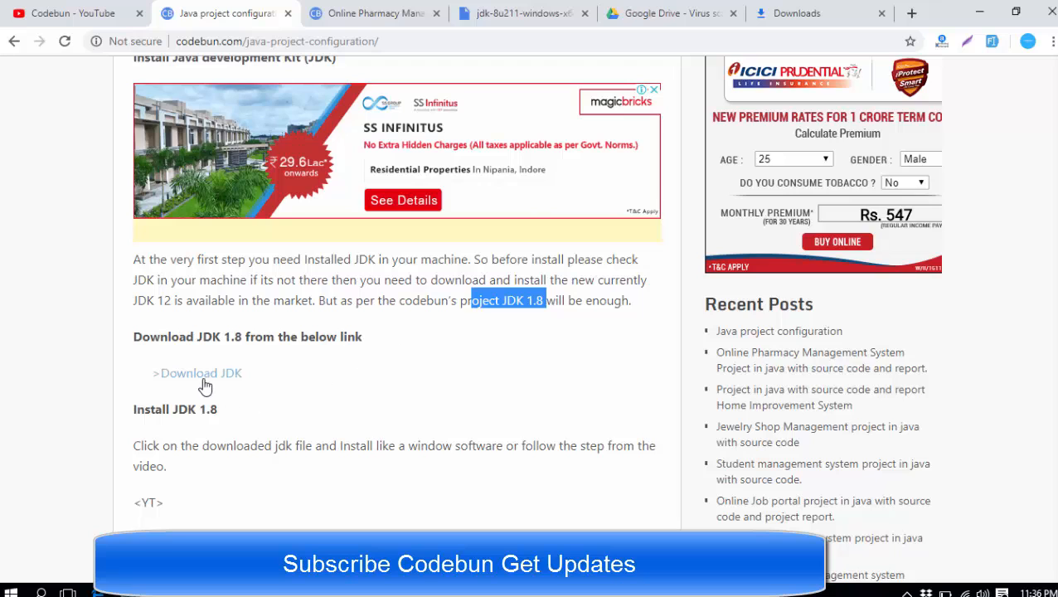
{"action": "left_click", "coordinate": [979, 12]}
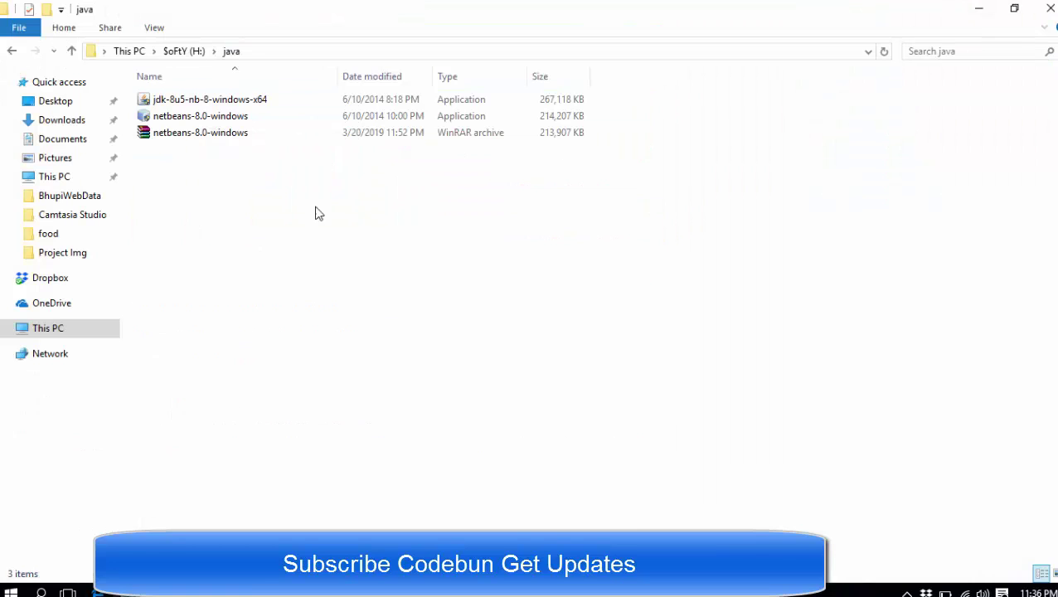
Launch the jdk-8u5-nb-8-windows-x64 installer from the H: java folder
{"action": "left_click", "coordinate": [175, 137]}
{"action": "right_click", "coordinate": [175, 138]}
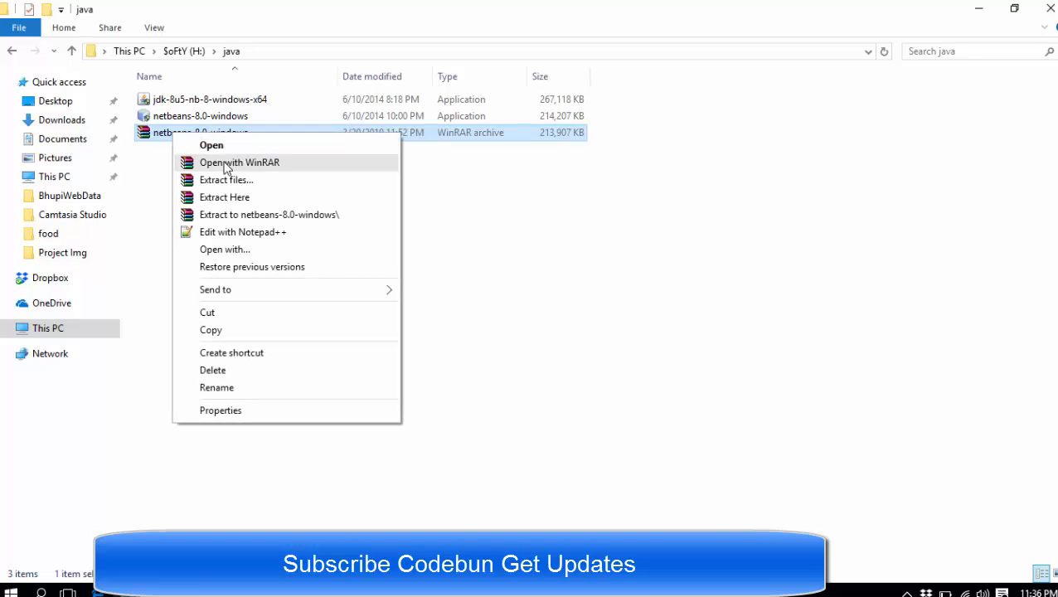
{"action": "left_click", "coordinate": [556, 223]}
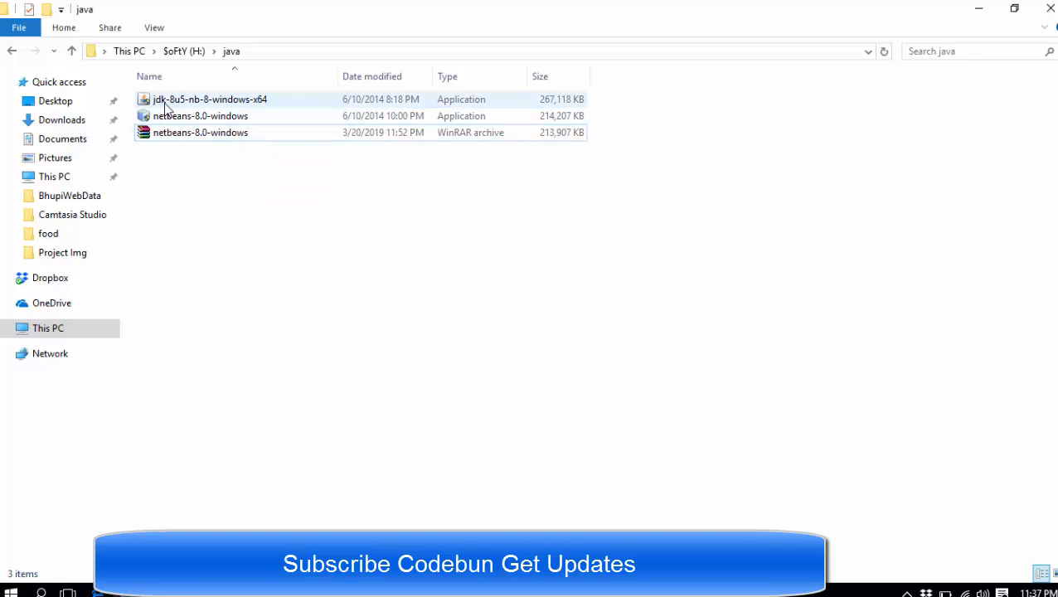
{"action": "double_click", "coordinate": [170, 100]}
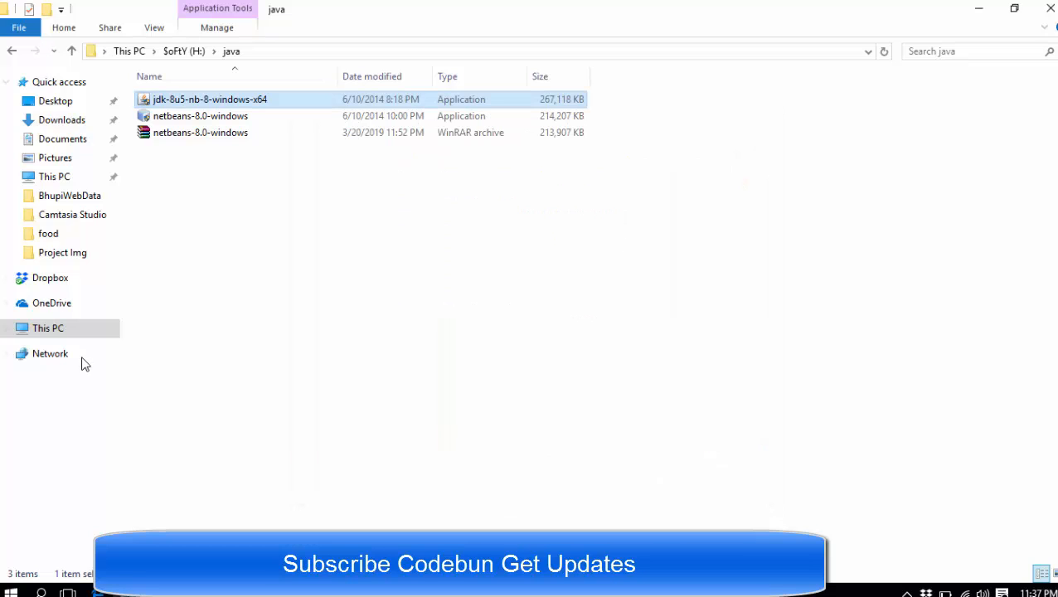
Delete the old jdk1.8.0_05 folder from C:\Program Files\Java
{"action": "left_click", "coordinate": [48, 328]}
{"action": "double_click", "coordinate": [224, 218]}
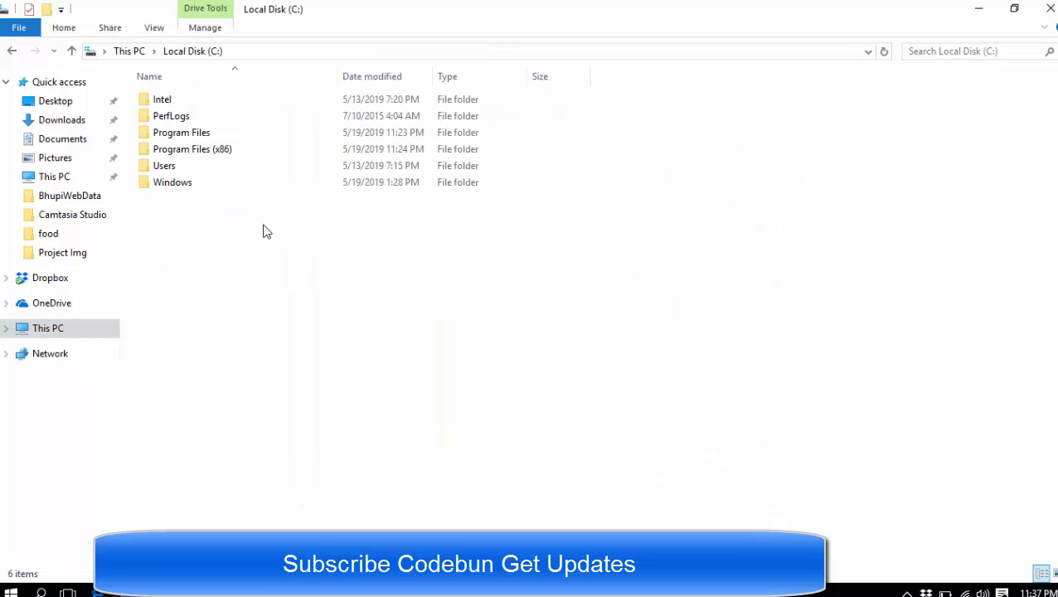
{"action": "double_click", "coordinate": [182, 133]}
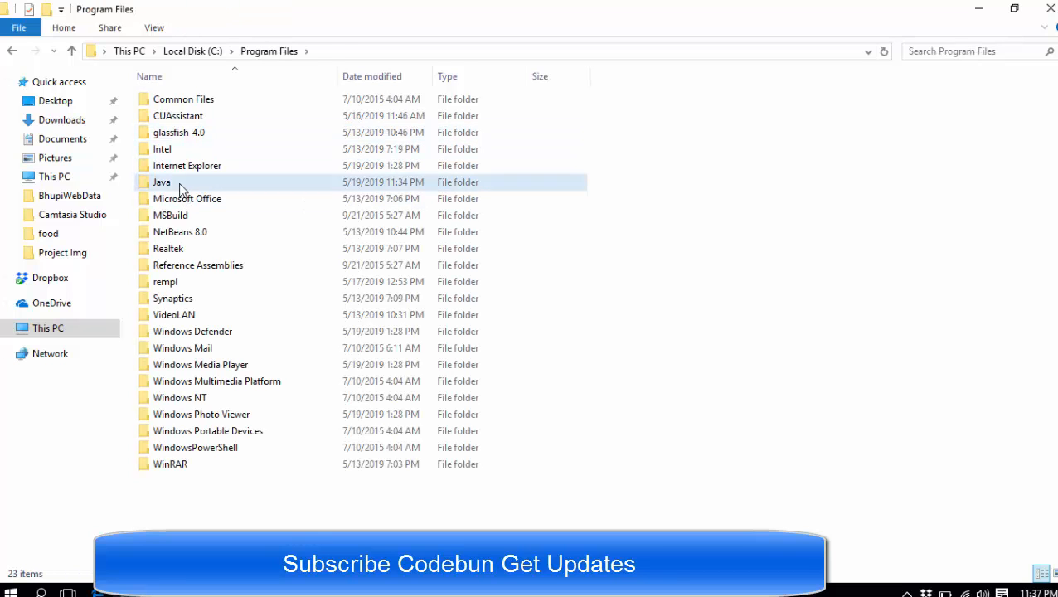
{"action": "double_click", "coordinate": [181, 181]}
{"action": "left_click", "coordinate": [175, 100]}
{"action": "right_click", "coordinate": [175, 99]}
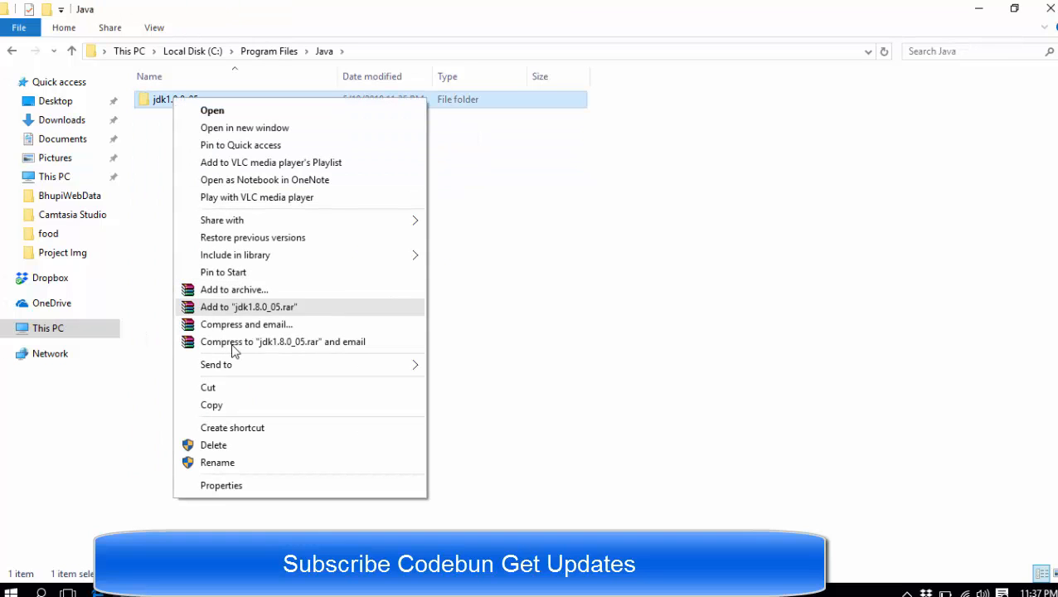
{"action": "left_click", "coordinate": [213, 445]}
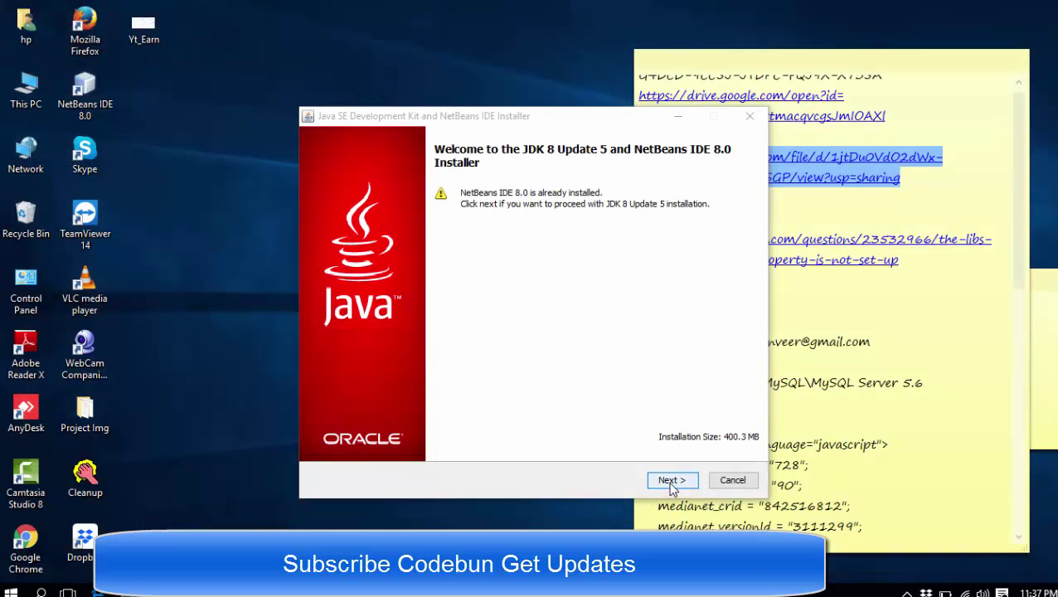
Install JDK 8 Update 5 into the default C:\Program Files\Java\jdk1.8.0_05 folder and finish the setup
{"action": "left_click", "coordinate": [672, 481]}
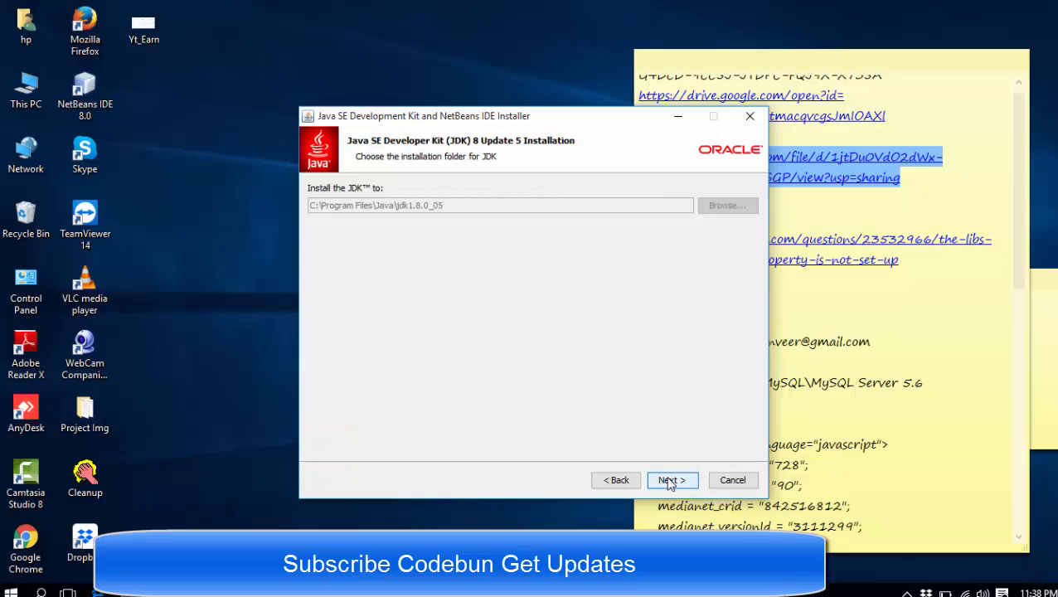
{"action": "left_click", "coordinate": [671, 480]}
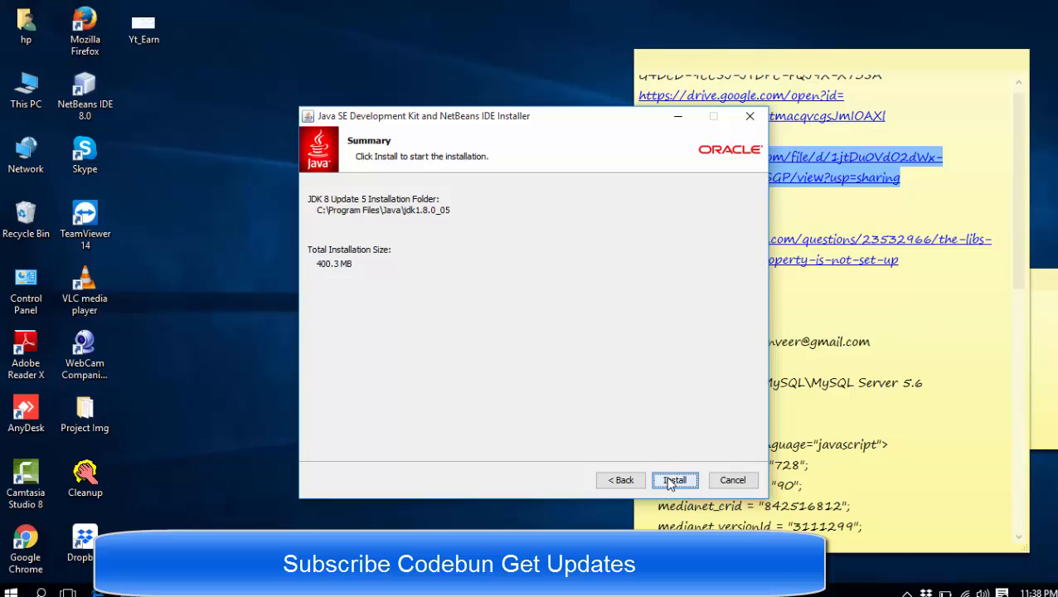
{"action": "left_click", "coordinate": [672, 481]}
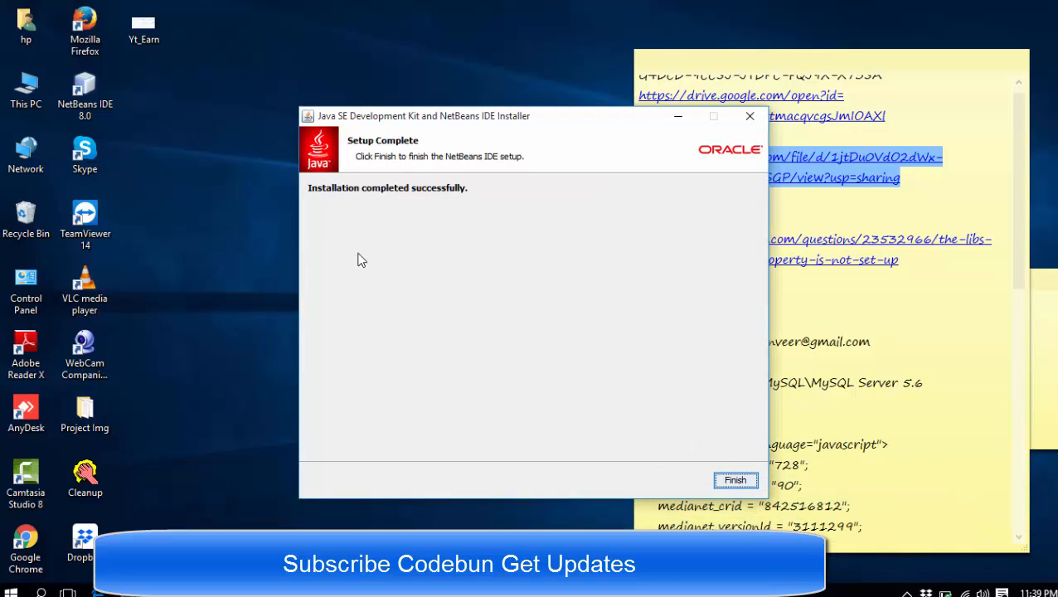
{"action": "left_click", "coordinate": [735, 480]}
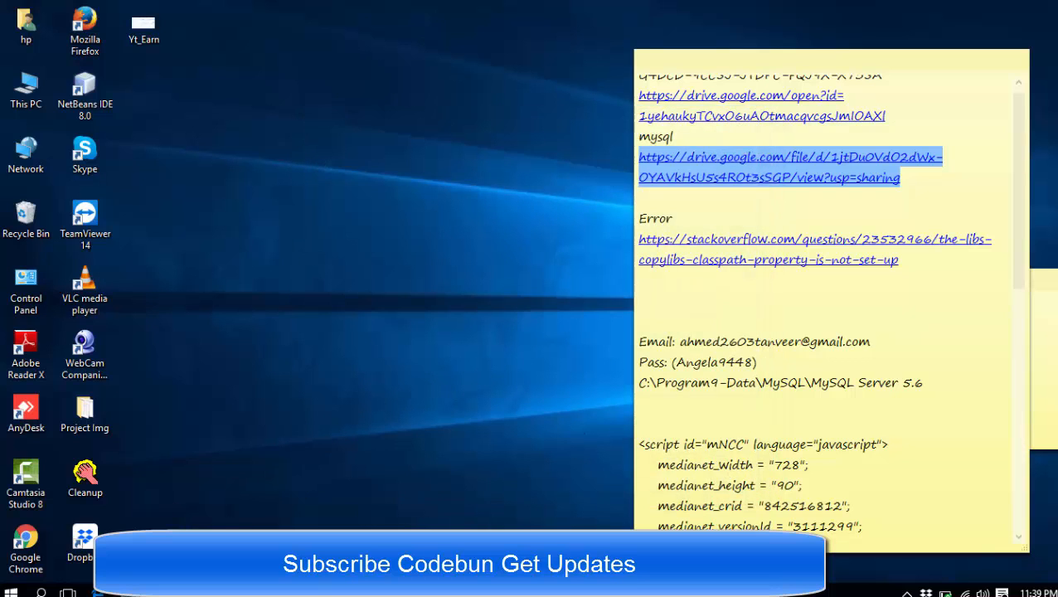
Check that the reinstalled jdk1.8.0_05 bin folder in C:\Program Files\Java contains its tools
{"action": "key", "text": "super+e"}
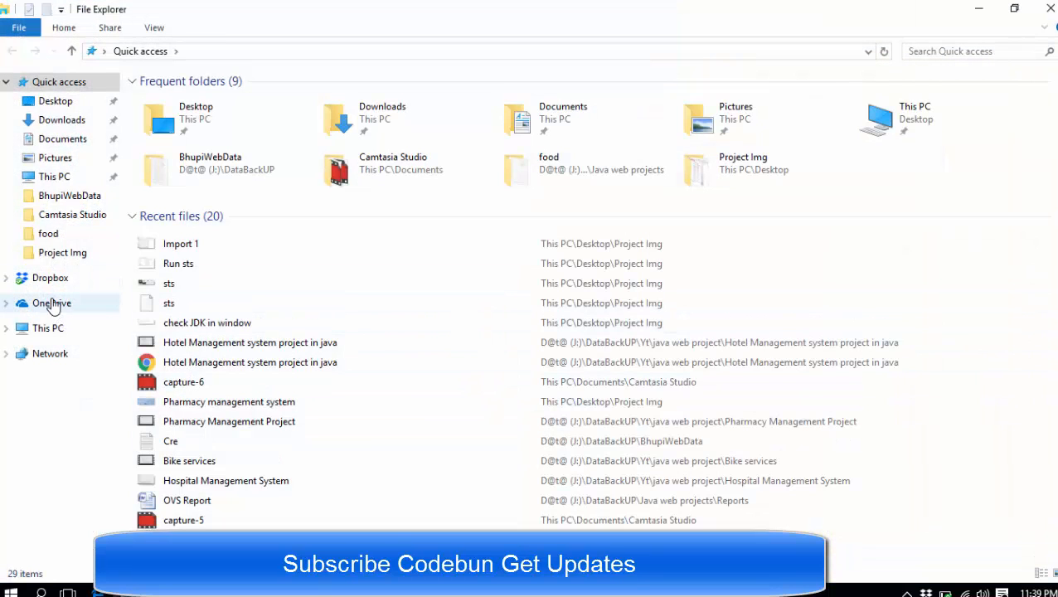
{"action": "left_click", "coordinate": [51, 303]}
{"action": "left_click", "coordinate": [47, 327]}
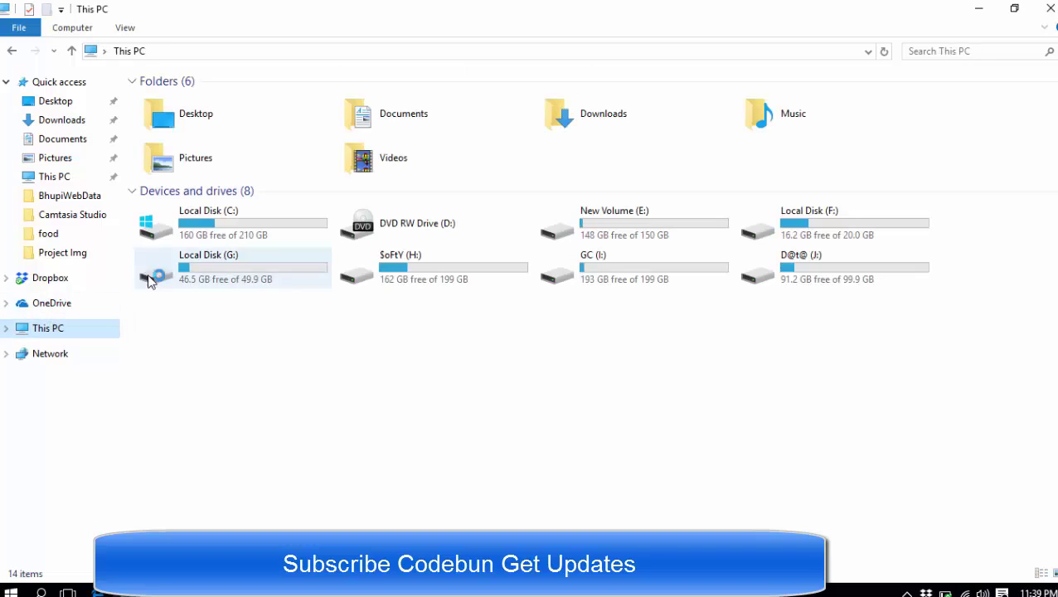
{"action": "double_click", "coordinate": [199, 219]}
{"action": "double_click", "coordinate": [181, 133]}
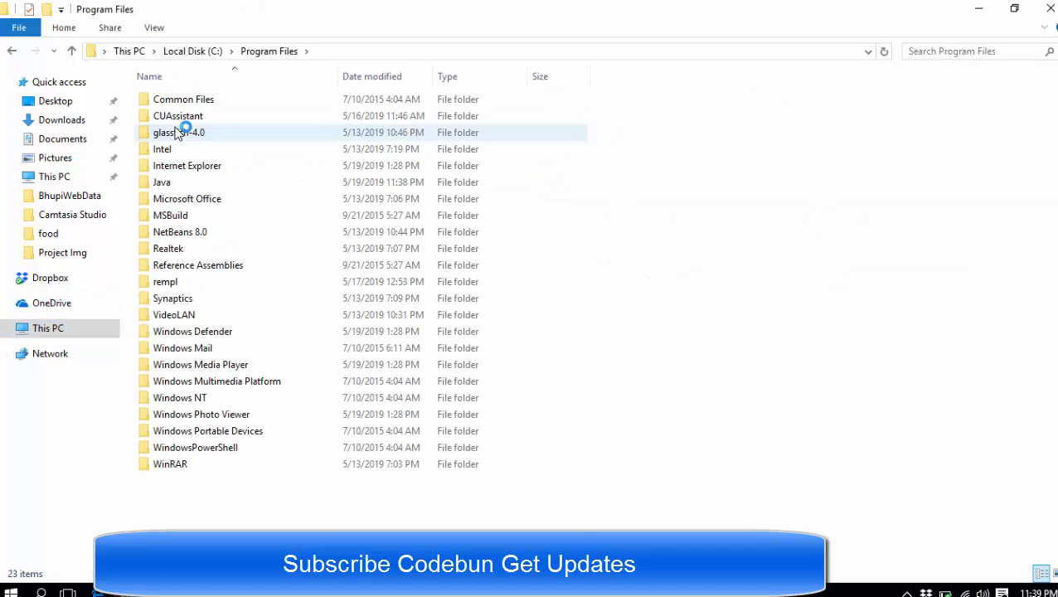
{"action": "double_click", "coordinate": [162, 182]}
{"action": "double_click", "coordinate": [174, 99]}
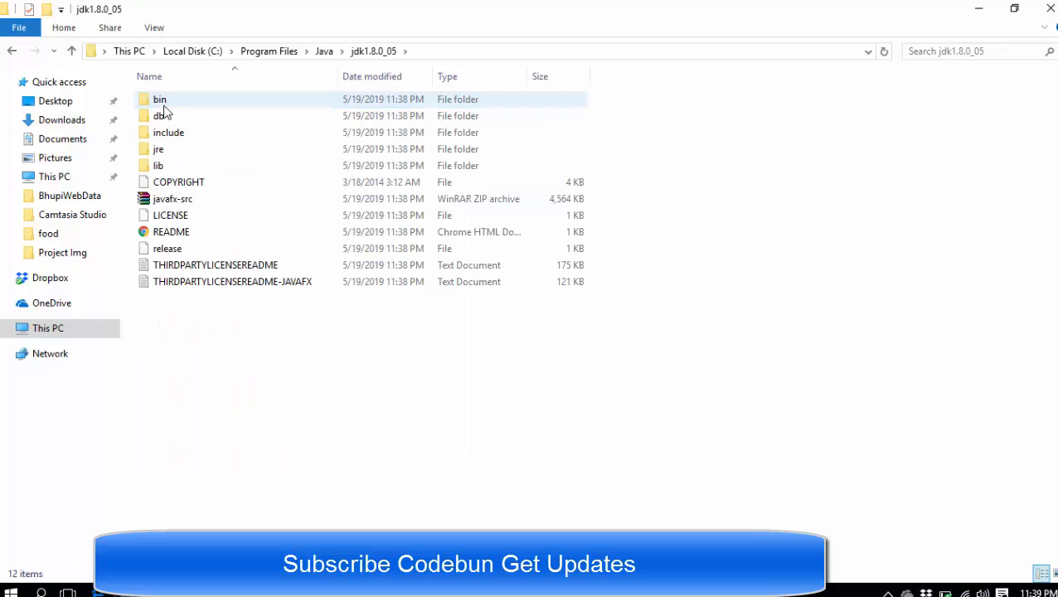
{"action": "double_click", "coordinate": [160, 100]}
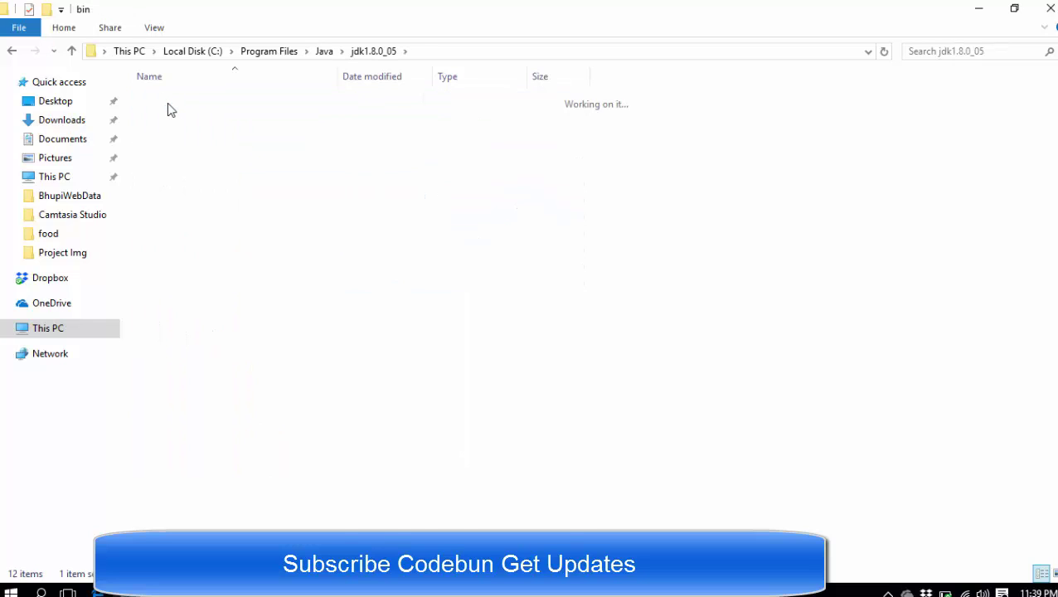
{"action": "left_click", "coordinate": [12, 50]}
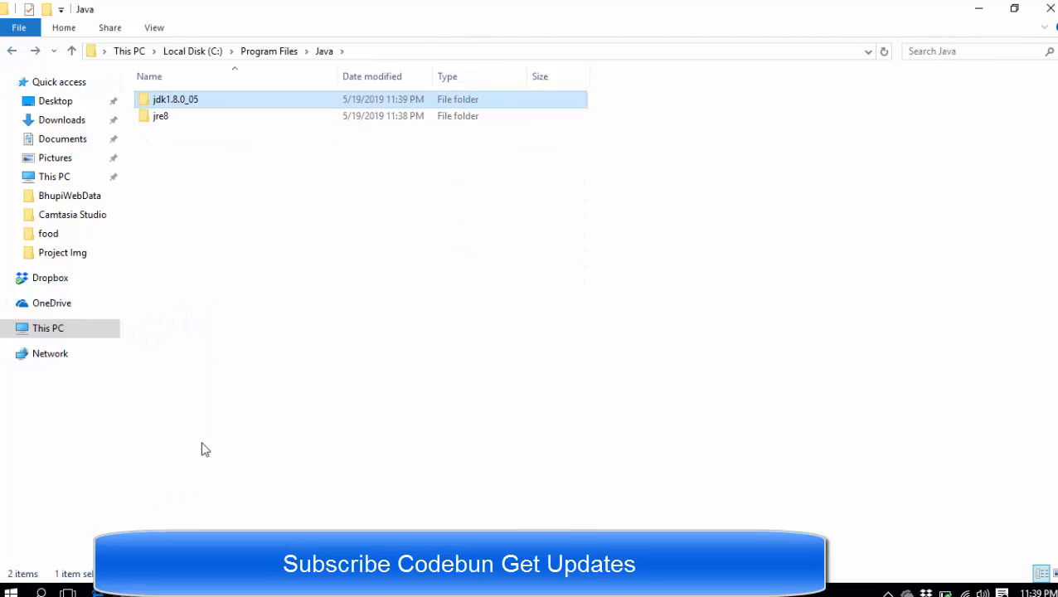
Switch back to the Codebun guide's installation-check step and close the OneDrive setup popup
{"action": "key", "text": "alt+Tab"}
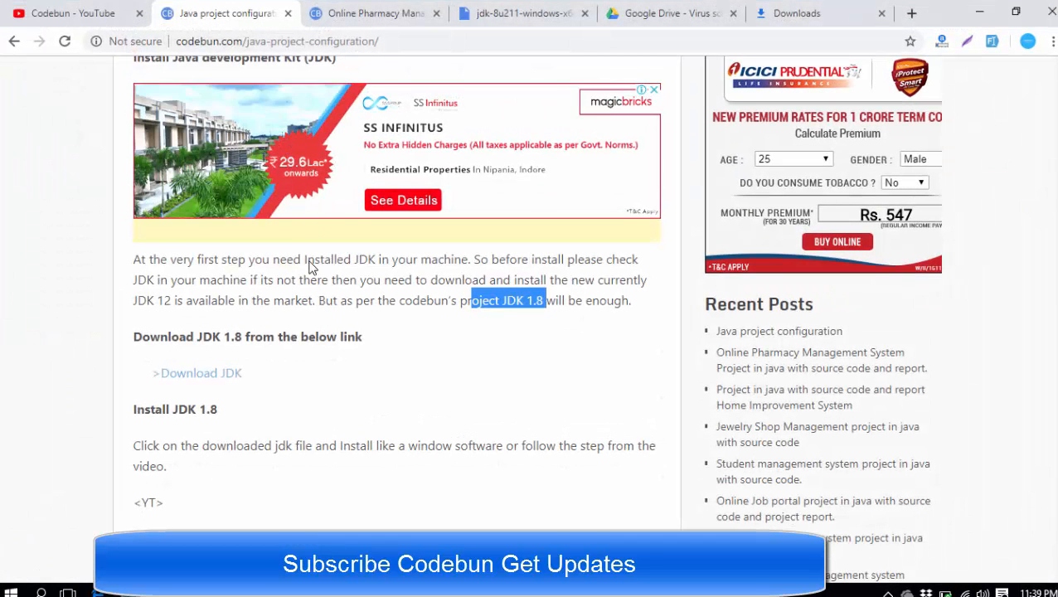
{"action": "scroll", "coordinate": [286, 373], "scroll_direction": "down", "scroll_amount": 2}
{"action": "scroll", "coordinate": [282, 373], "scroll_direction": "down", "scroll_amount": 2}
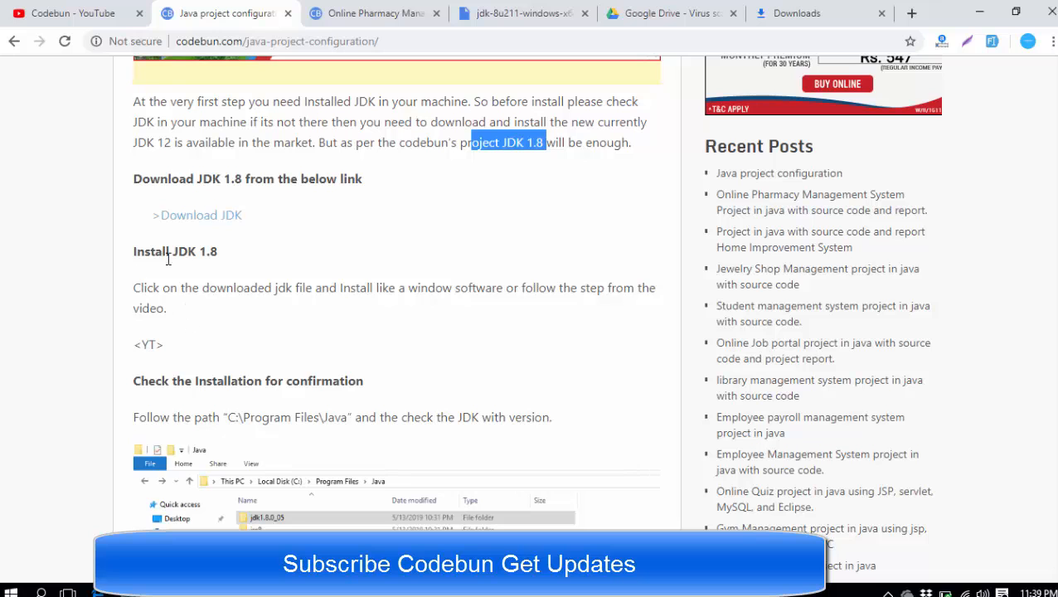
{"action": "scroll", "coordinate": [236, 269], "scroll_direction": "down", "scroll_amount": 3}
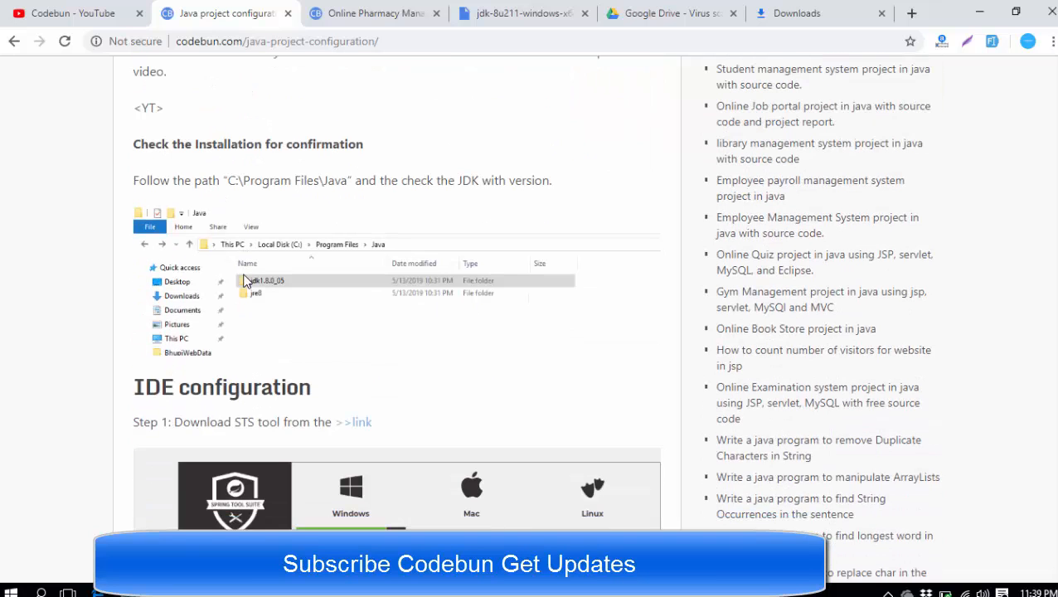
{"action": "scroll", "coordinate": [247, 280], "scroll_direction": "up", "scroll_amount": 2}
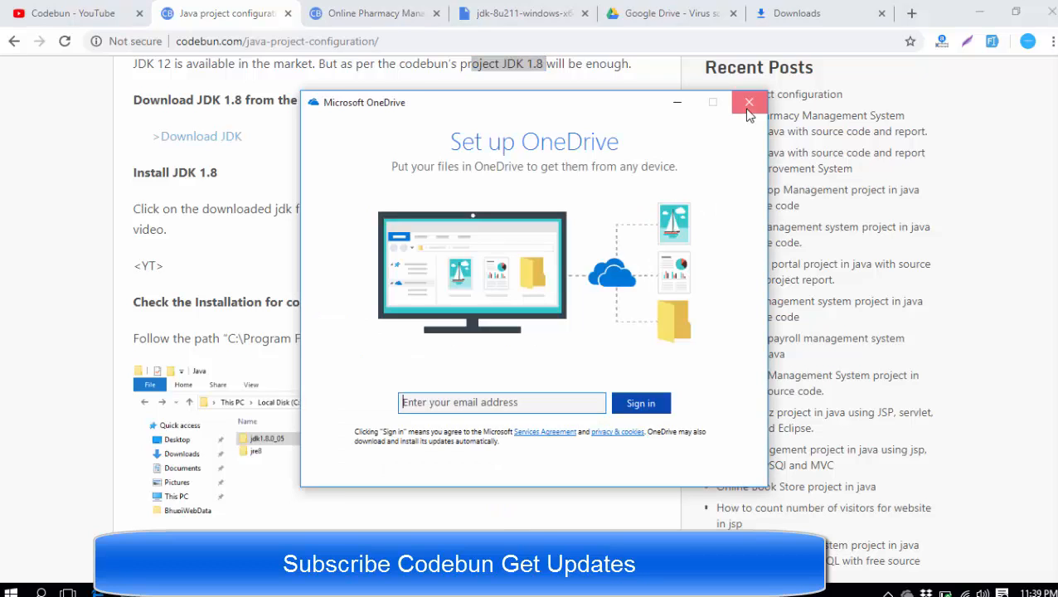
{"action": "left_click", "coordinate": [746, 107]}
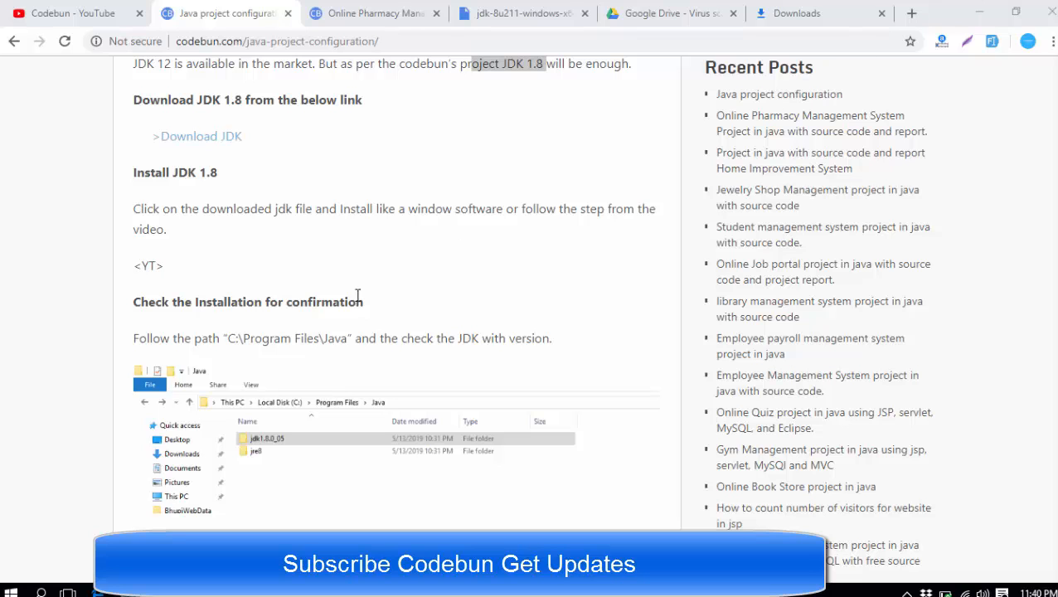
{"action": "scroll", "coordinate": [358, 296], "scroll_direction": "down", "scroll_amount": 2}
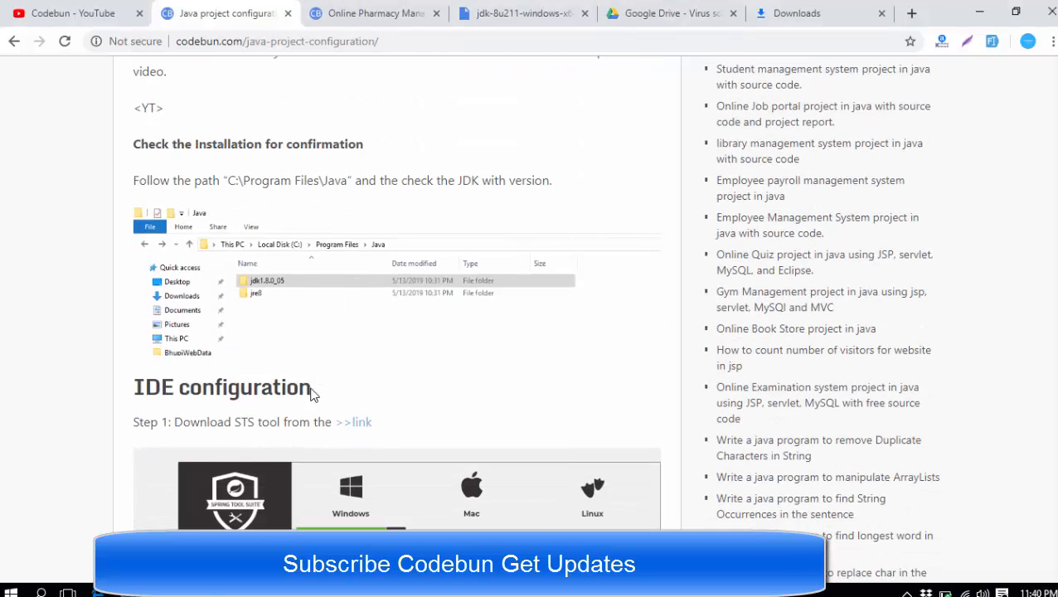
{"action": "left_click_drag", "start_coordinate": [311, 390], "coordinate": [132, 382]}
{"action": "scroll", "coordinate": [262, 304], "scroll_direction": "down", "scroll_amount": 5}
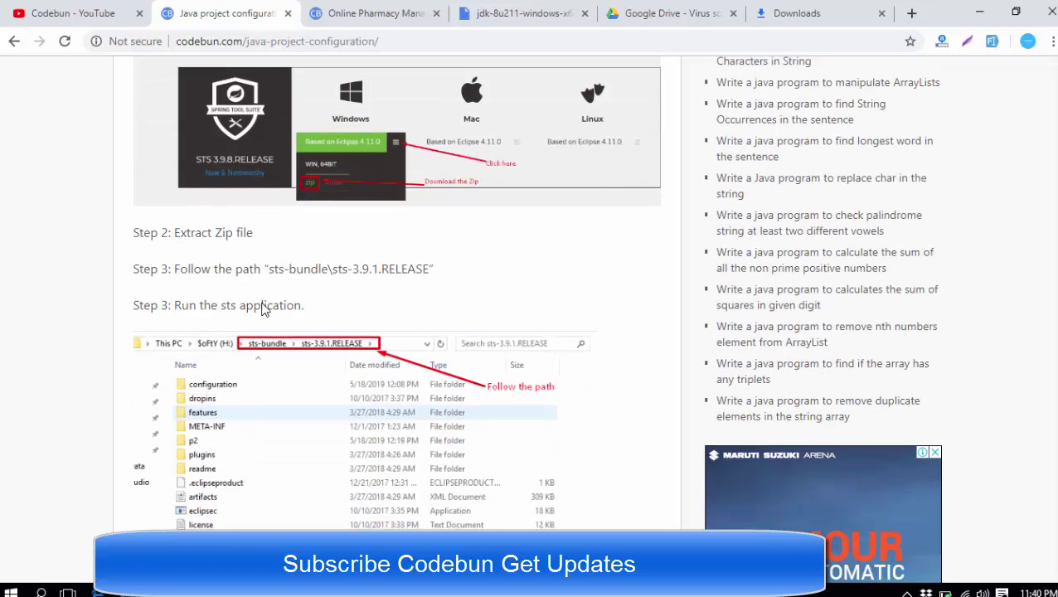
{"action": "scroll", "coordinate": [262, 304], "scroll_direction": "down", "scroll_amount": 5}
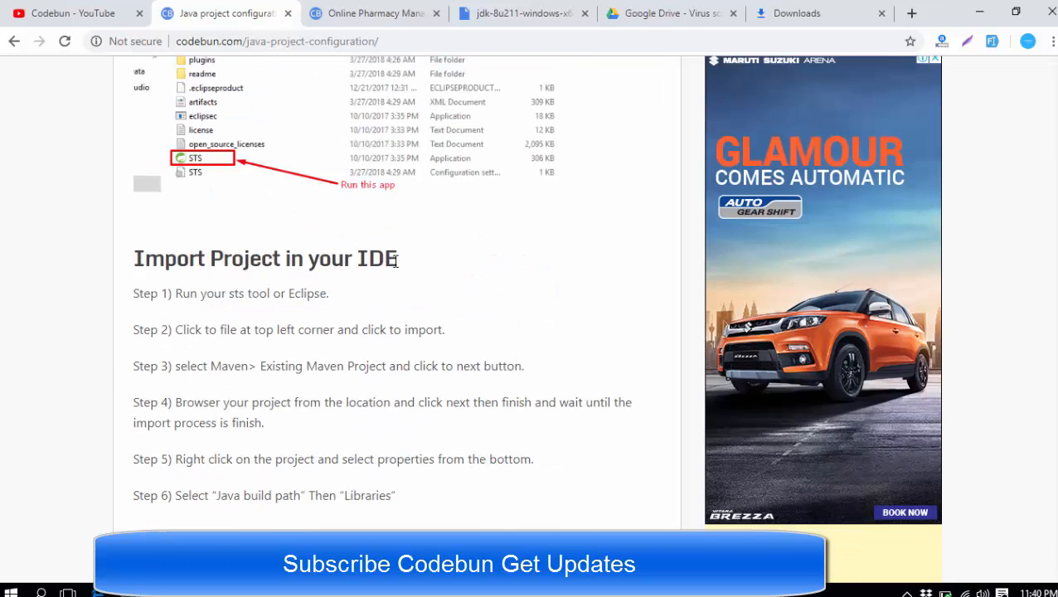
Highlight the guide's 'Import Project in your IDE' heading while reading toward the Port 8080 section
{"action": "left_click_drag", "start_coordinate": [398, 262], "coordinate": [162, 260]}
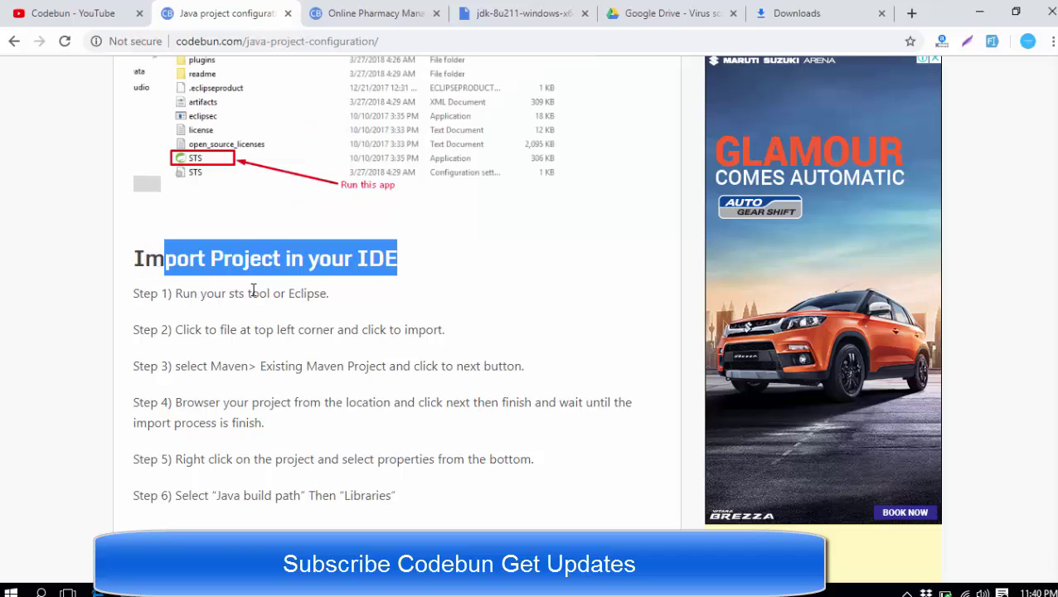
{"action": "scroll", "coordinate": [253, 292], "scroll_direction": "down", "scroll_amount": 10}
{"action": "scroll", "coordinate": [316, 261], "scroll_direction": "down", "scroll_amount": 5}
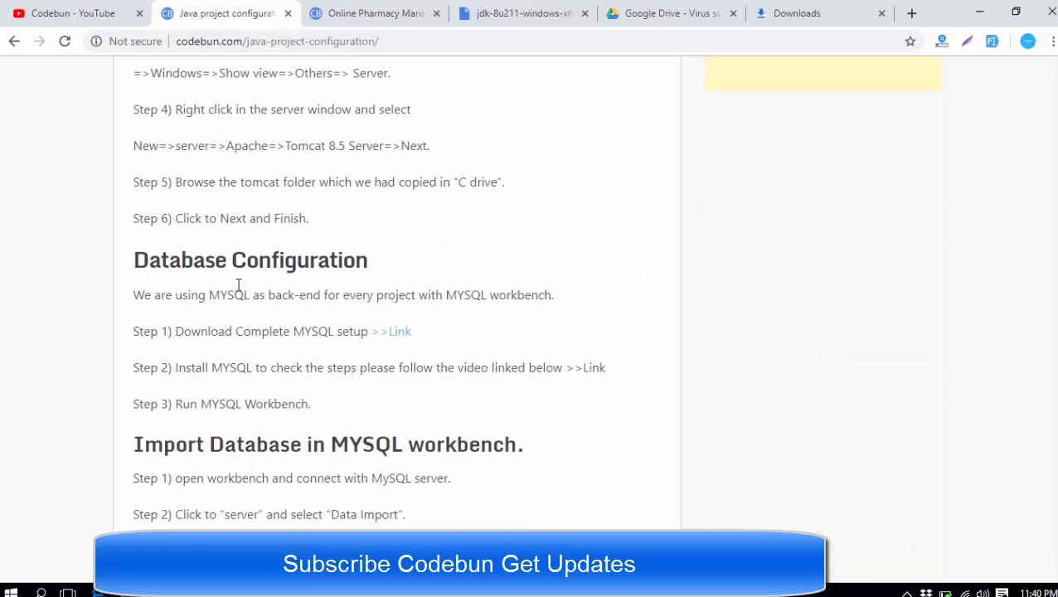
{"action": "scroll", "coordinate": [248, 327], "scroll_direction": "down", "scroll_amount": 2}
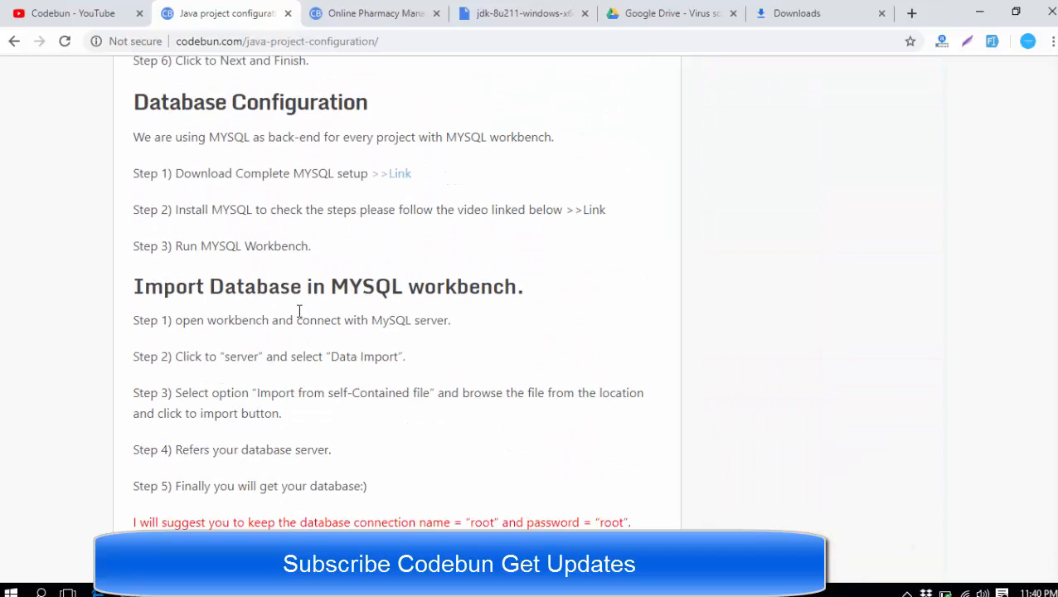
{"action": "scroll", "coordinate": [435, 306], "scroll_direction": "down", "scroll_amount": 2}
{"action": "scroll", "coordinate": [435, 306], "scroll_direction": "down", "scroll_amount": 2}
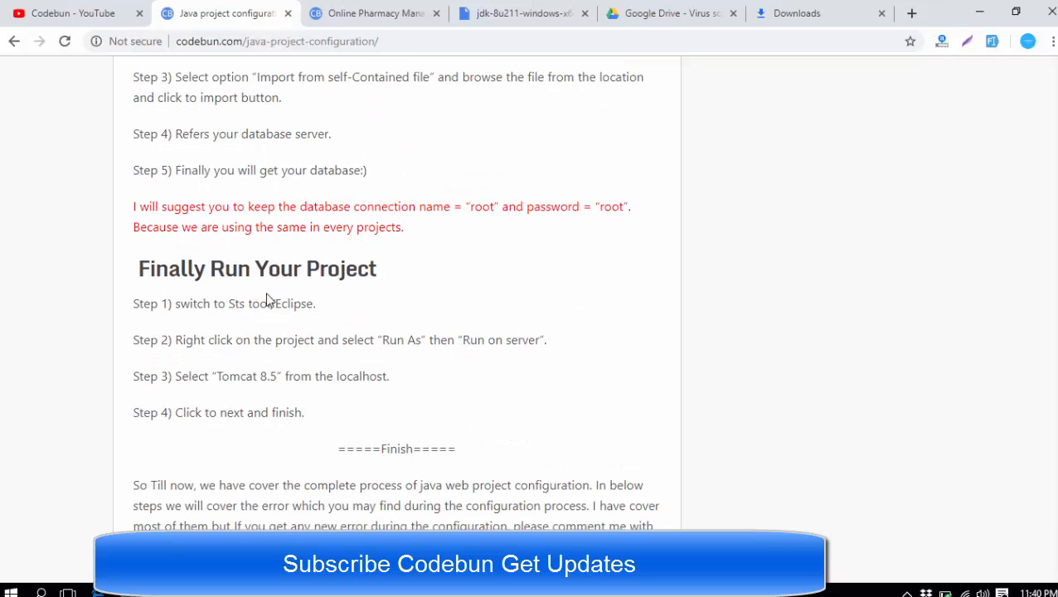
{"action": "scroll", "coordinate": [351, 285], "scroll_direction": "down", "scroll_amount": 3}
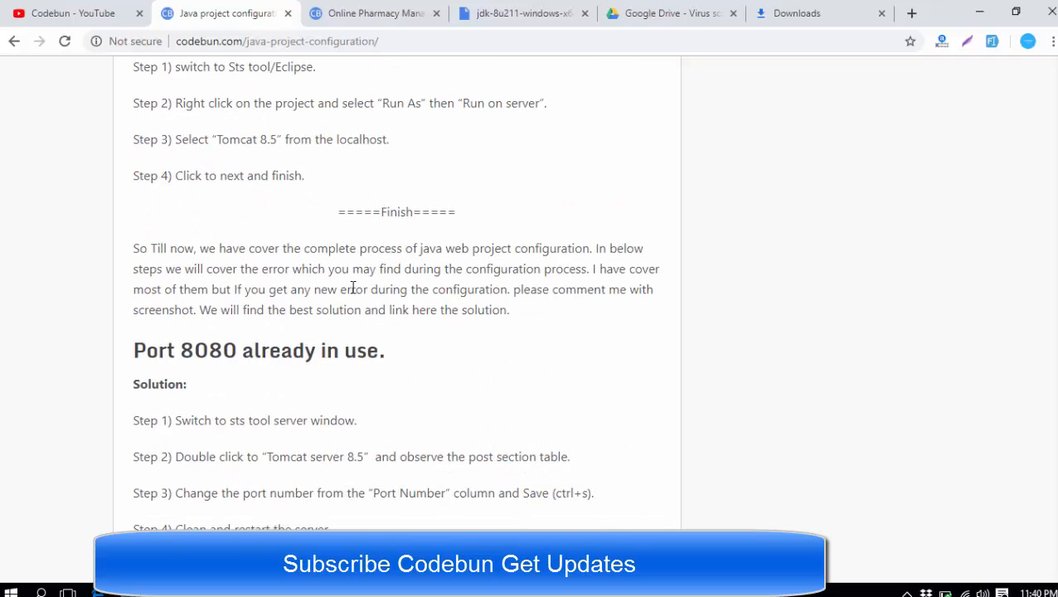